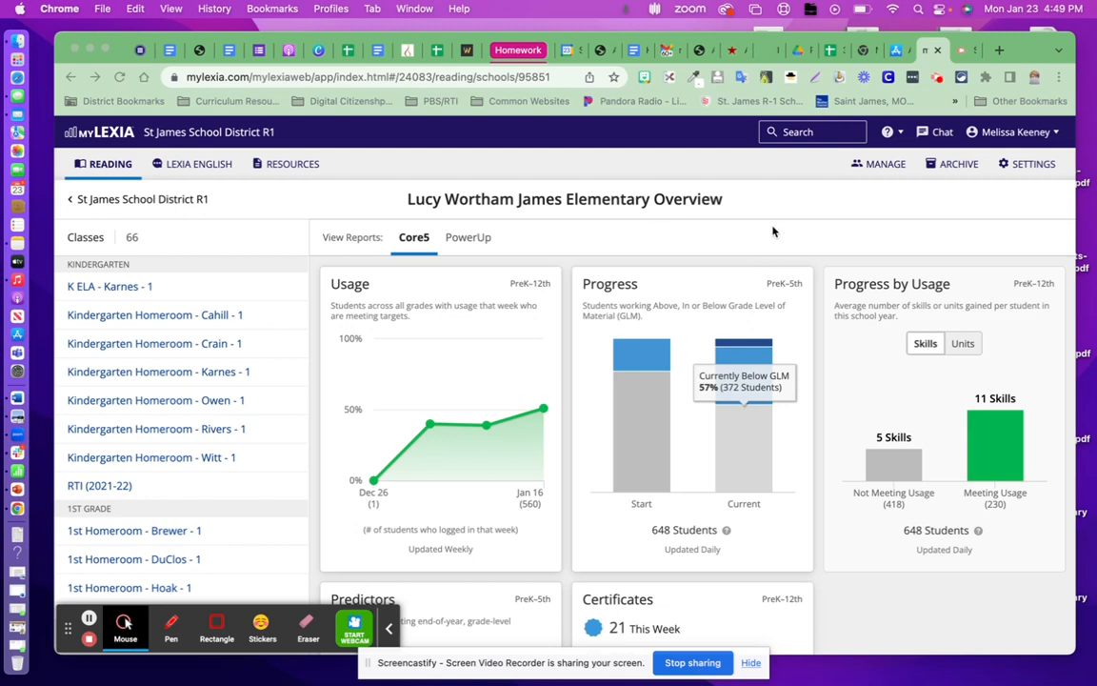
# Open the student list of Lucy Wortham James Elementary in the school management area.
pyautogui.click(886, 165)
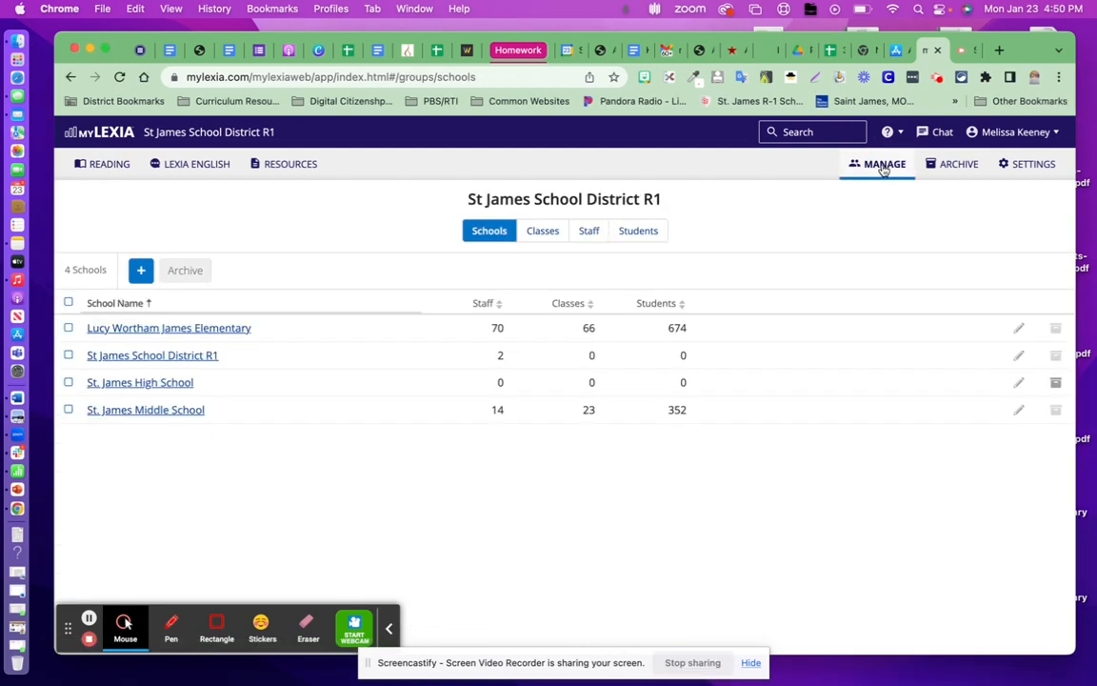
pyautogui.click(241, 329)
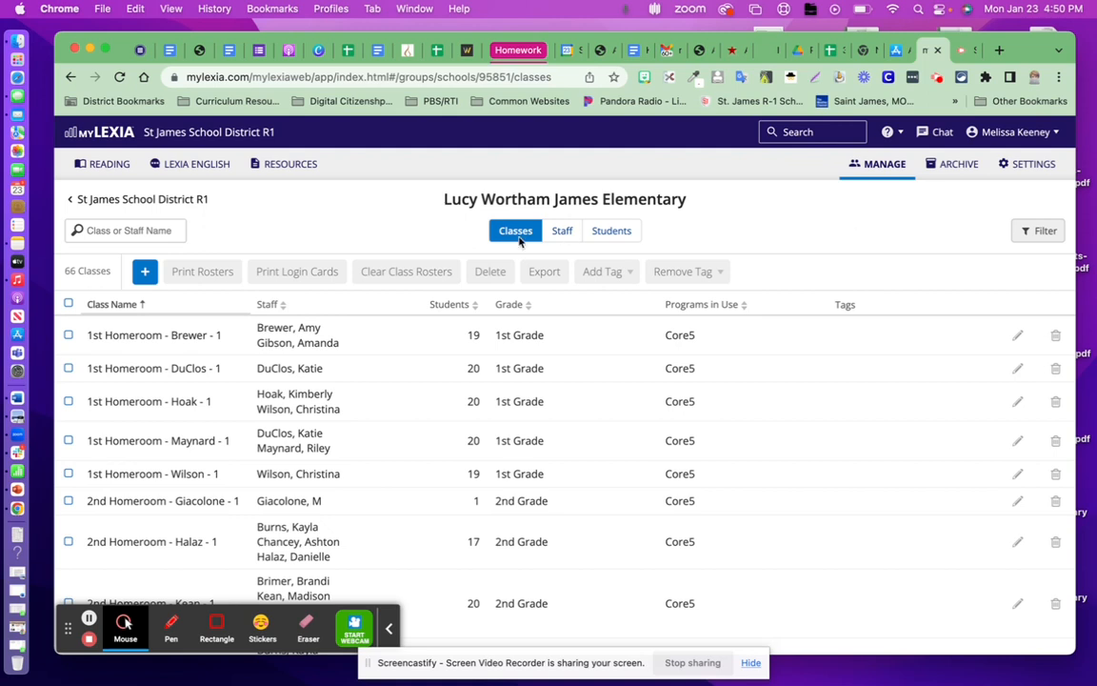
pyautogui.click(617, 231)
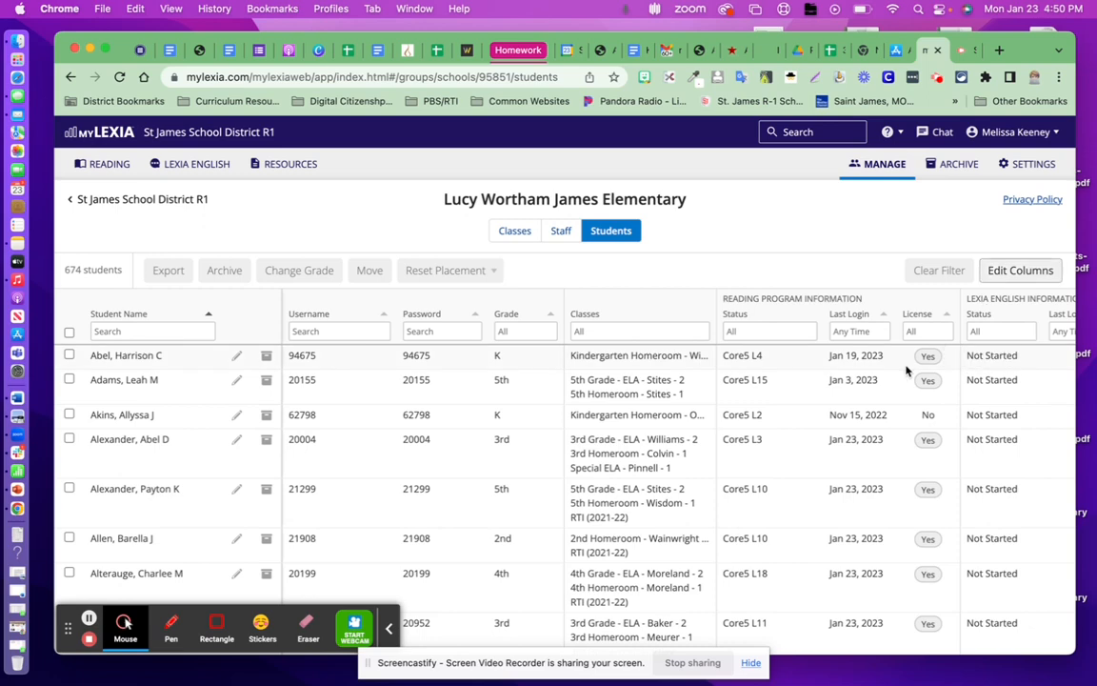
pyautogui.hscroll(3, 910, 372)
pyautogui.hscroll(-3, 906, 371)
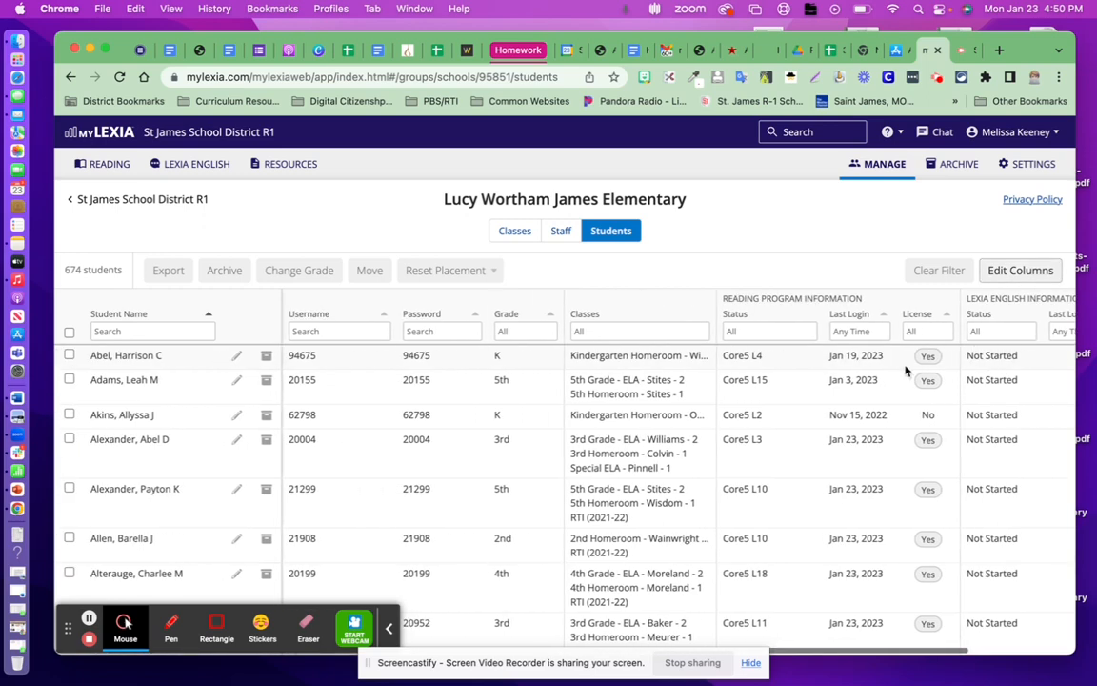
# Hide the Username, Password and Lexia English Information columns in the student table.
pyautogui.click(1027, 272)
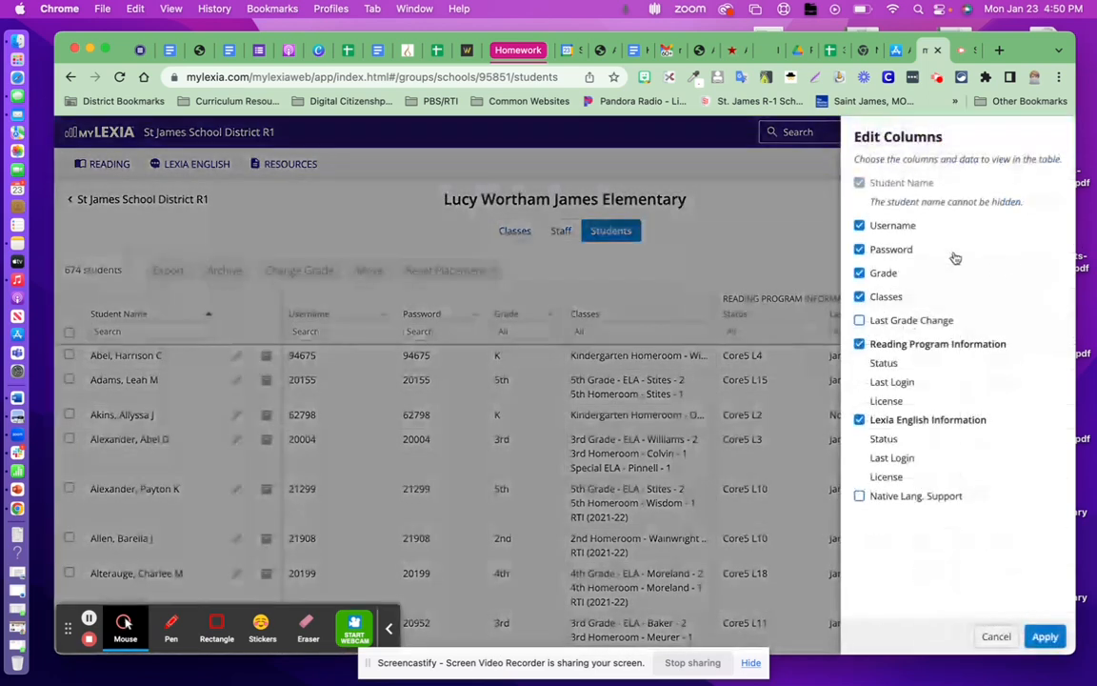
pyautogui.click(861, 226)
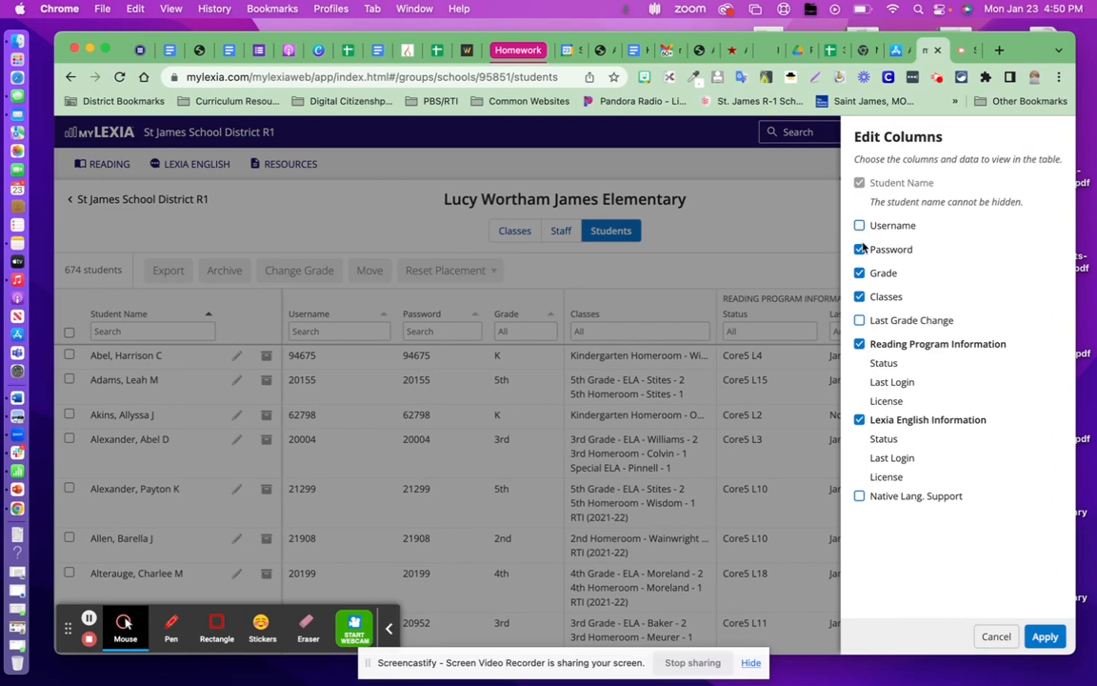
pyautogui.click(861, 250)
pyautogui.click(1046, 636)
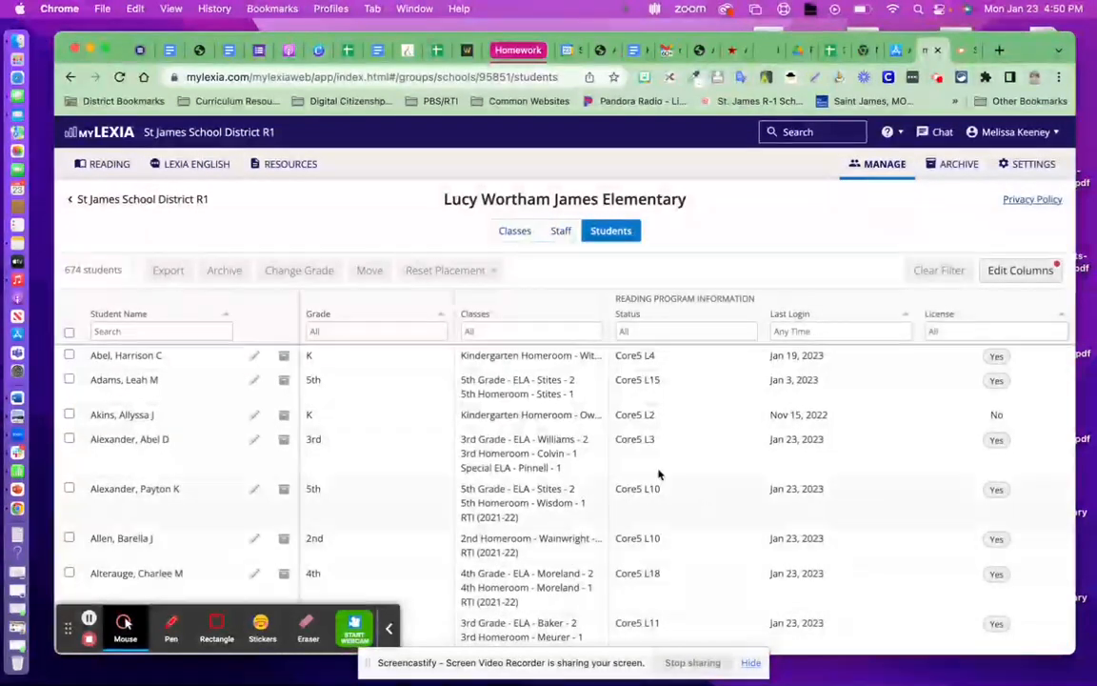
# Filter the student list to 3rd Grade and export all the filtered students.
pyautogui.click(385, 335)
pyautogui.scroll(-1, 387, 409)
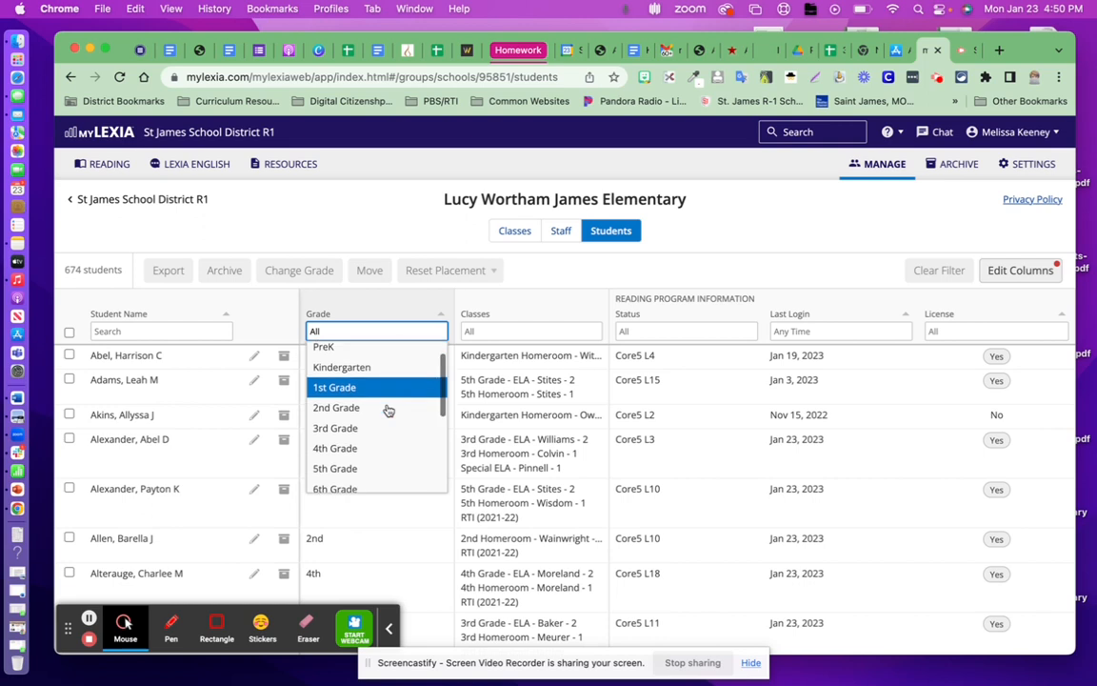
pyautogui.click(352, 428)
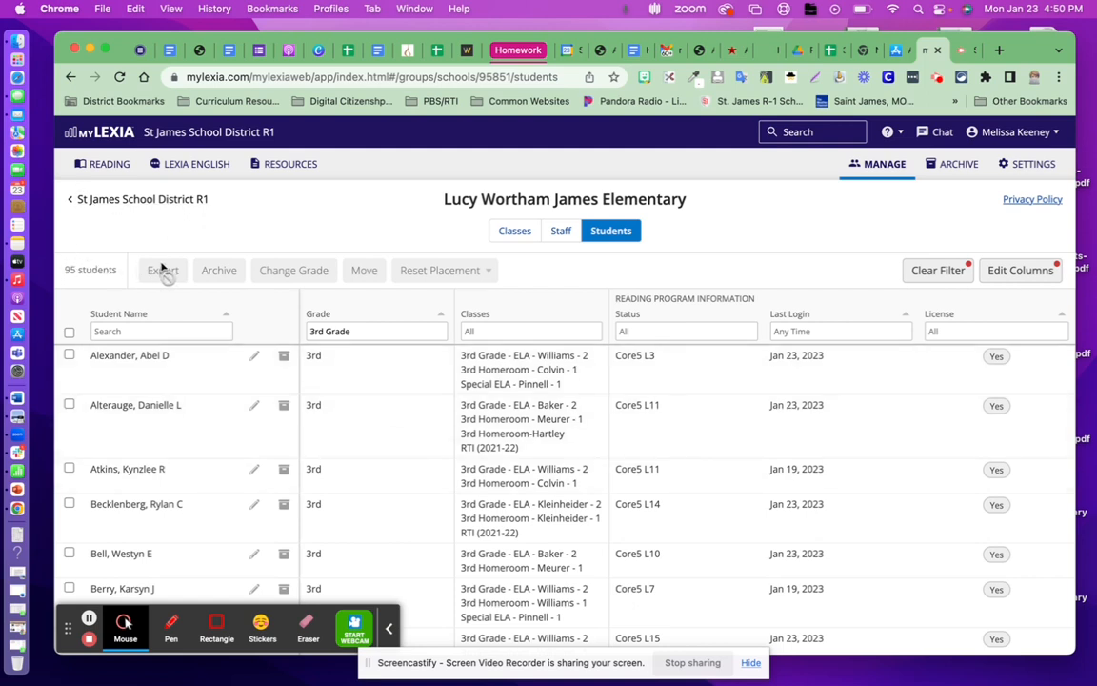
pyautogui.click(69, 332)
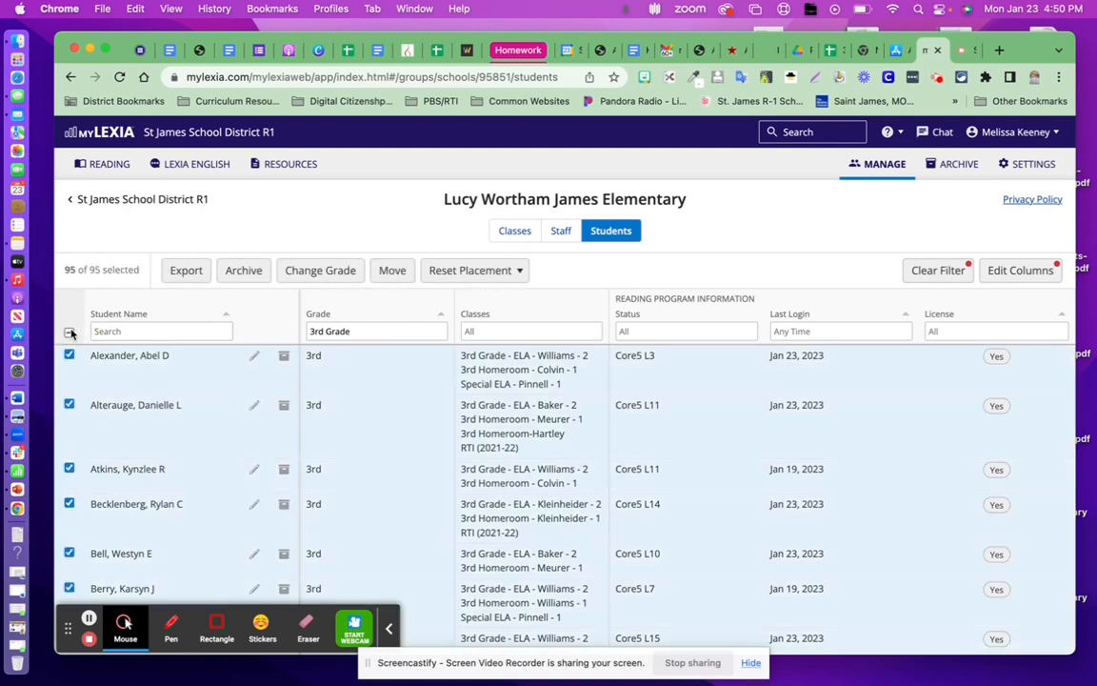
pyautogui.click(186, 271)
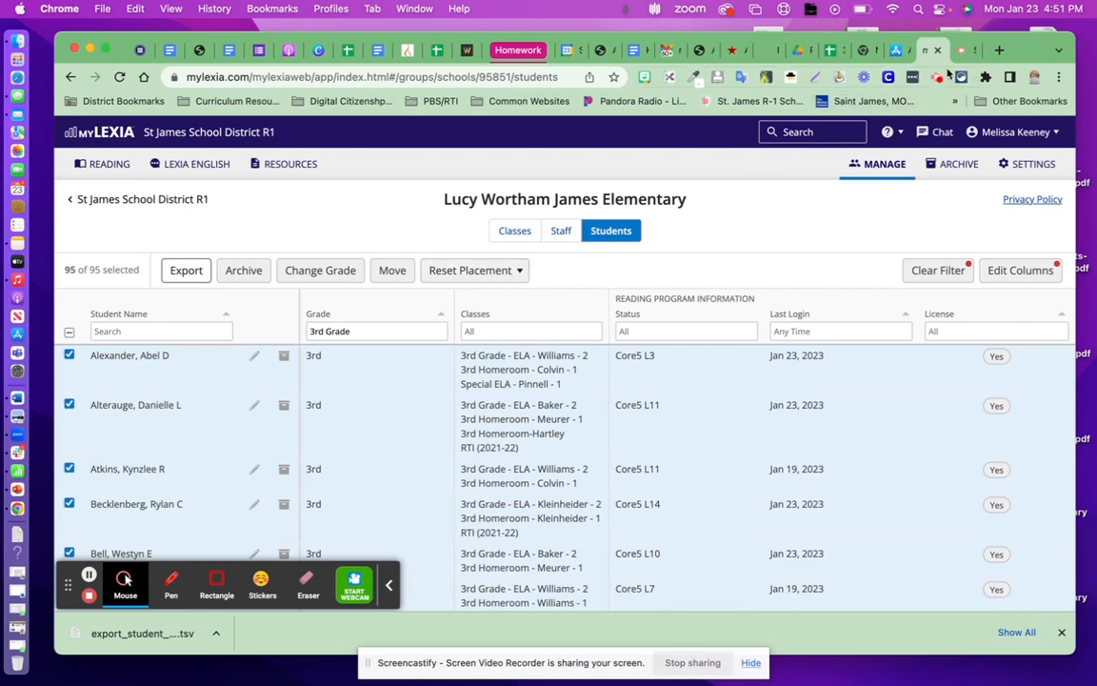
# Switch to Google Drive and upload the exported student .tsv file into the Lexia 2022-23 folder inside ***Instructional Coaching 2021.
pyautogui.click(805, 51)
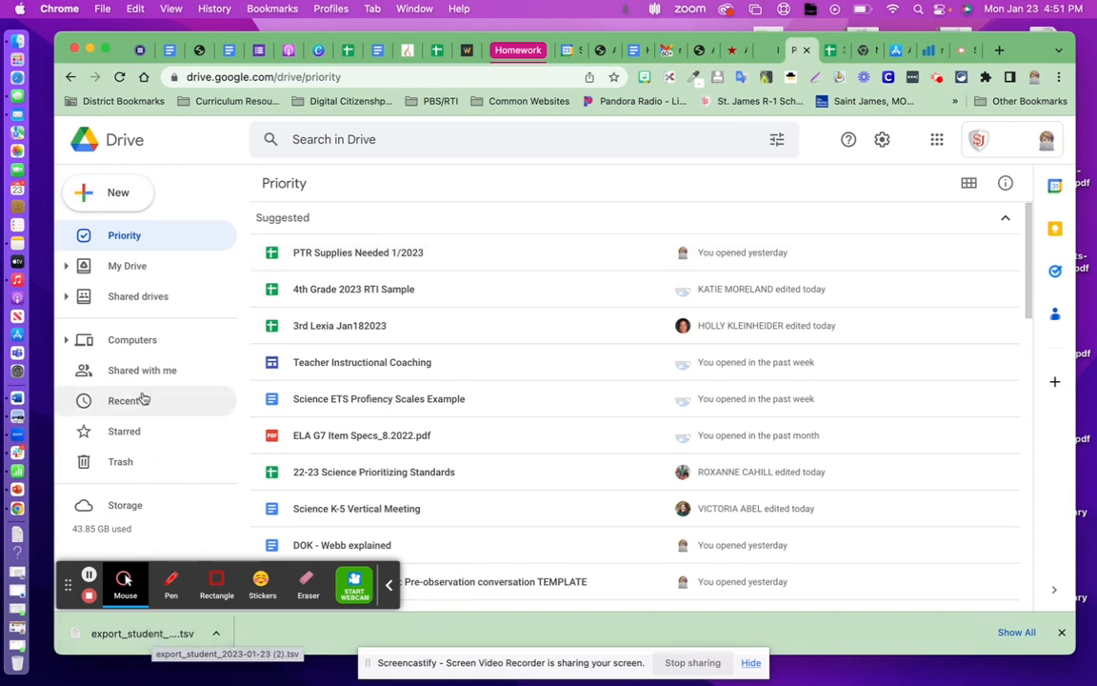
pyautogui.click(143, 268)
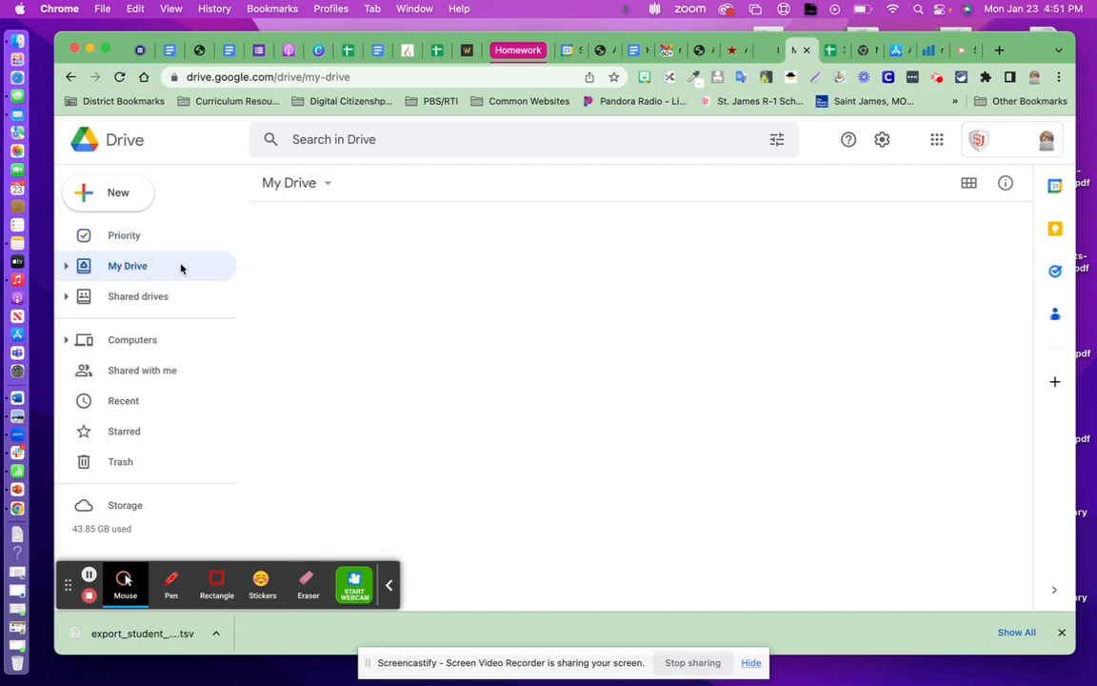
pyautogui.doubleClick(387, 490)
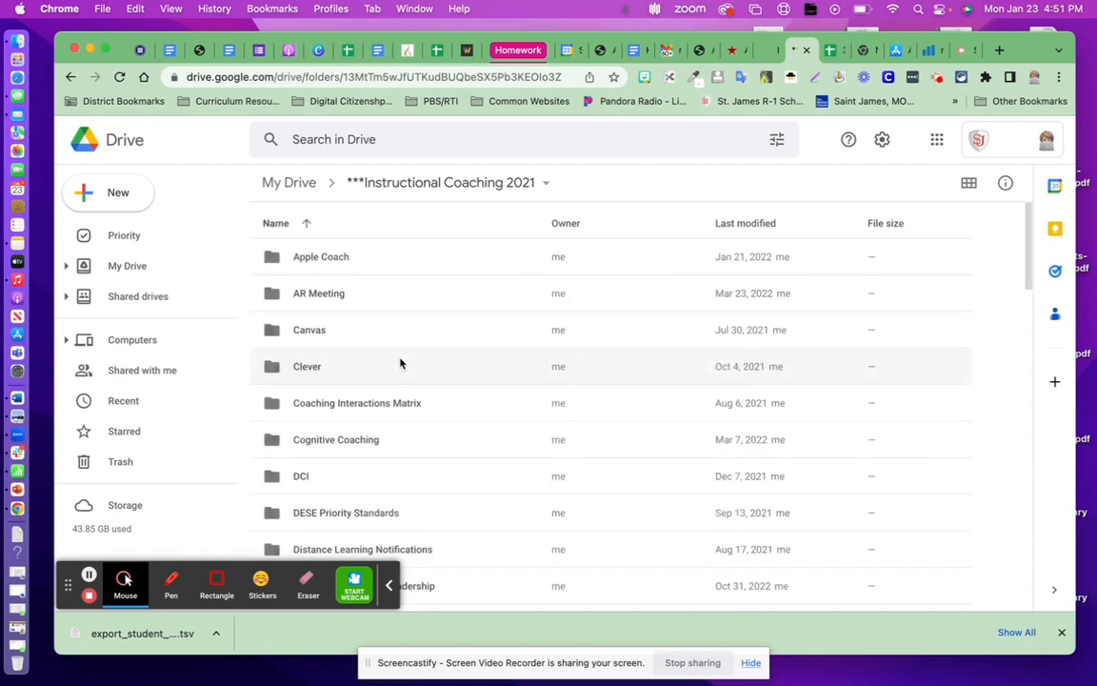
pyautogui.scroll(-5, 401, 362)
pyautogui.scroll(-6, 401, 362)
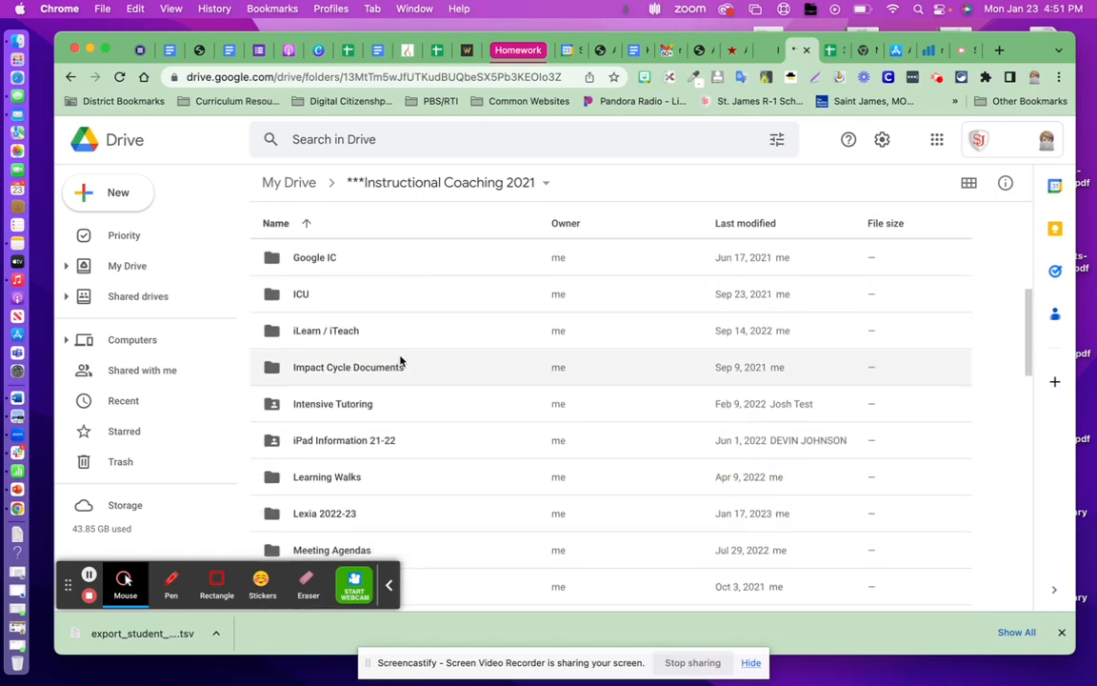
pyautogui.doubleClick(368, 434)
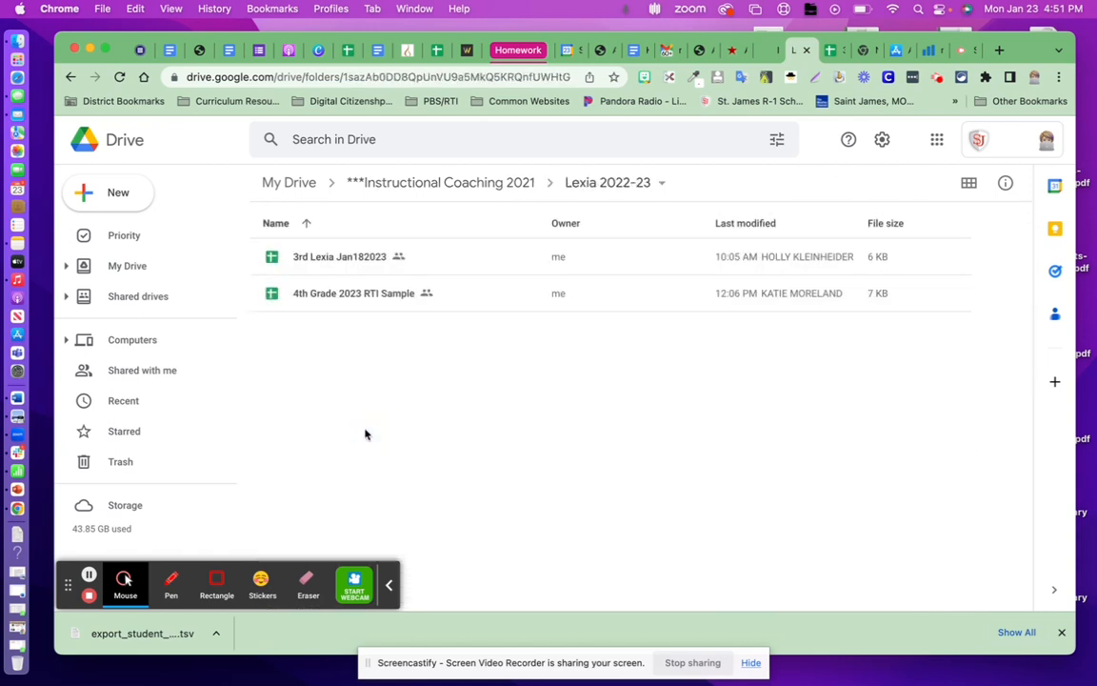
pyautogui.moveTo(98, 643); pyautogui.dragTo(365, 388)
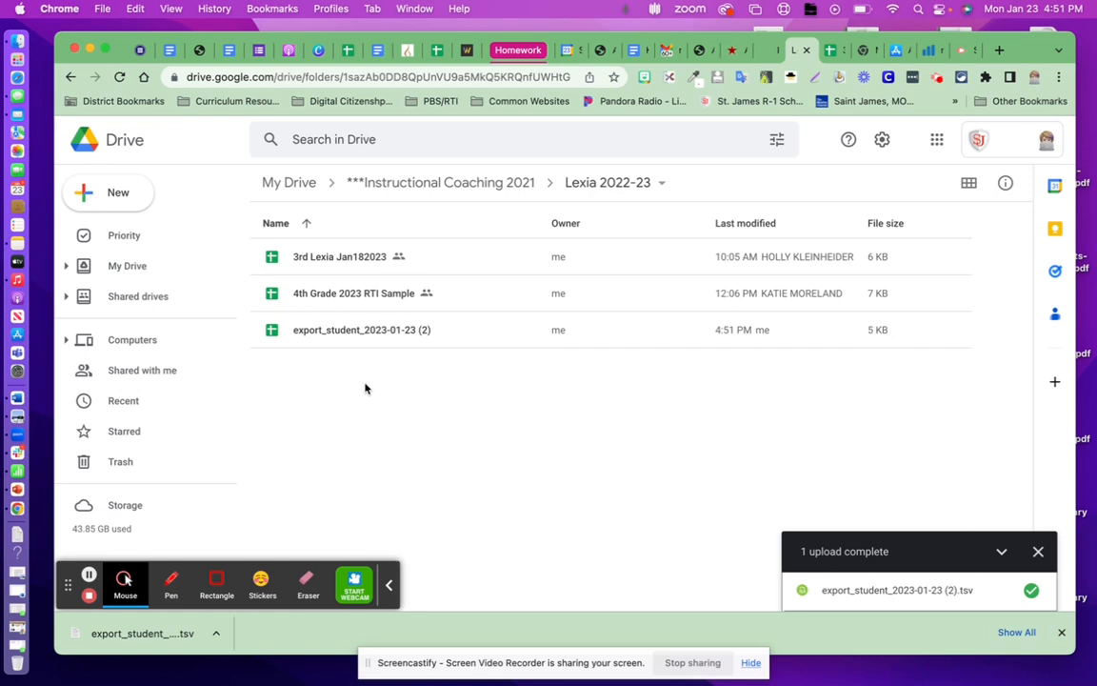
# Open the uploaded export_student_2023-01-23 (2) spreadsheet and rename it "1/23/23 3rd Grade Lexia".
pyautogui.doubleClick(370, 341)
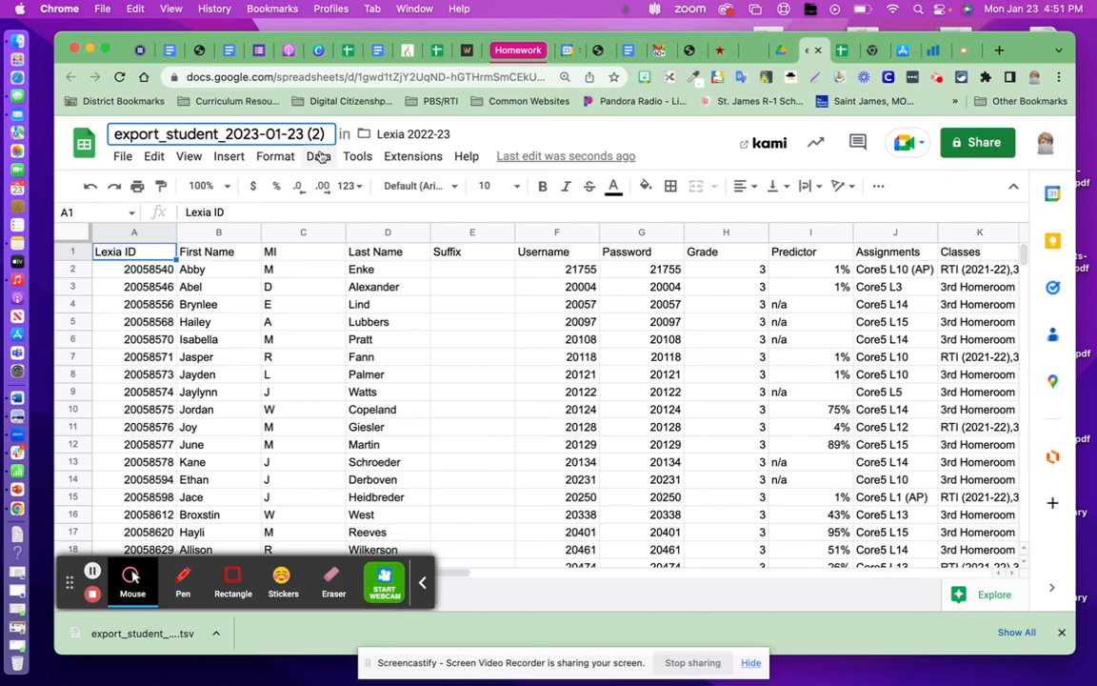
pyautogui.click(115, 136)
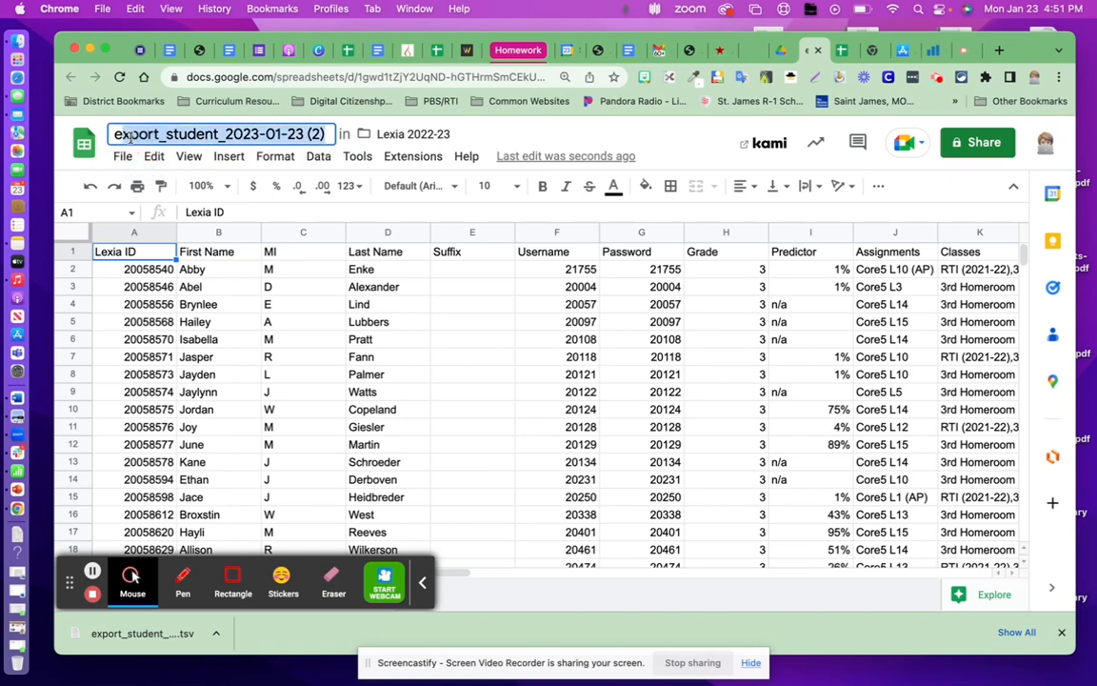
pyautogui.press('BackSpace')
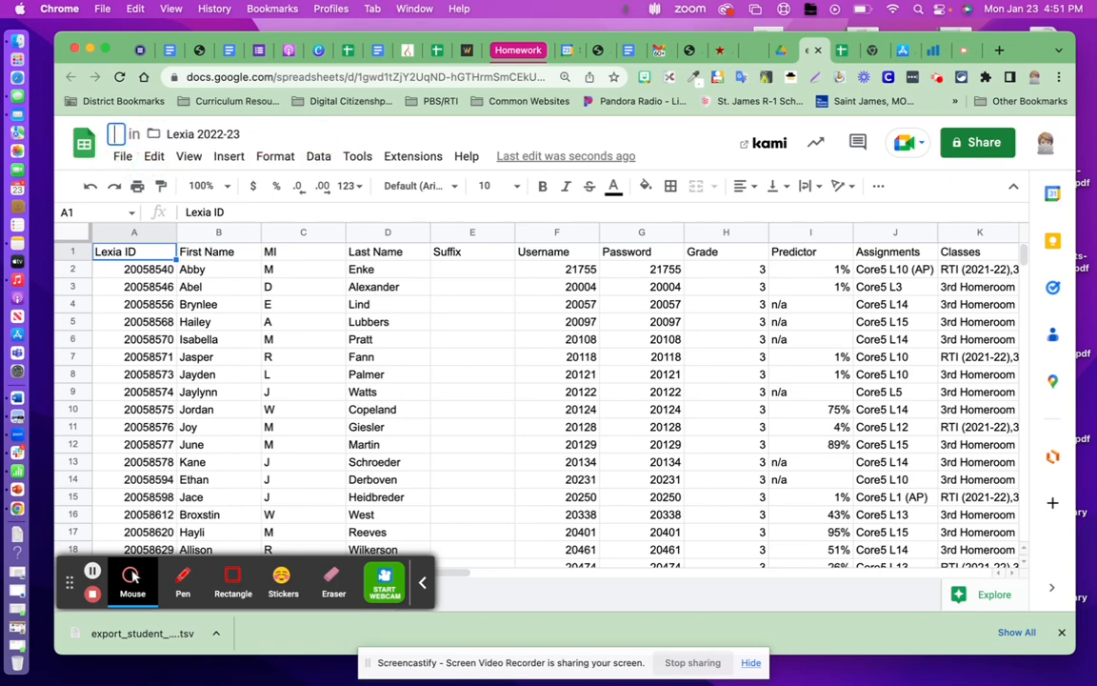
pyautogui.write('1')
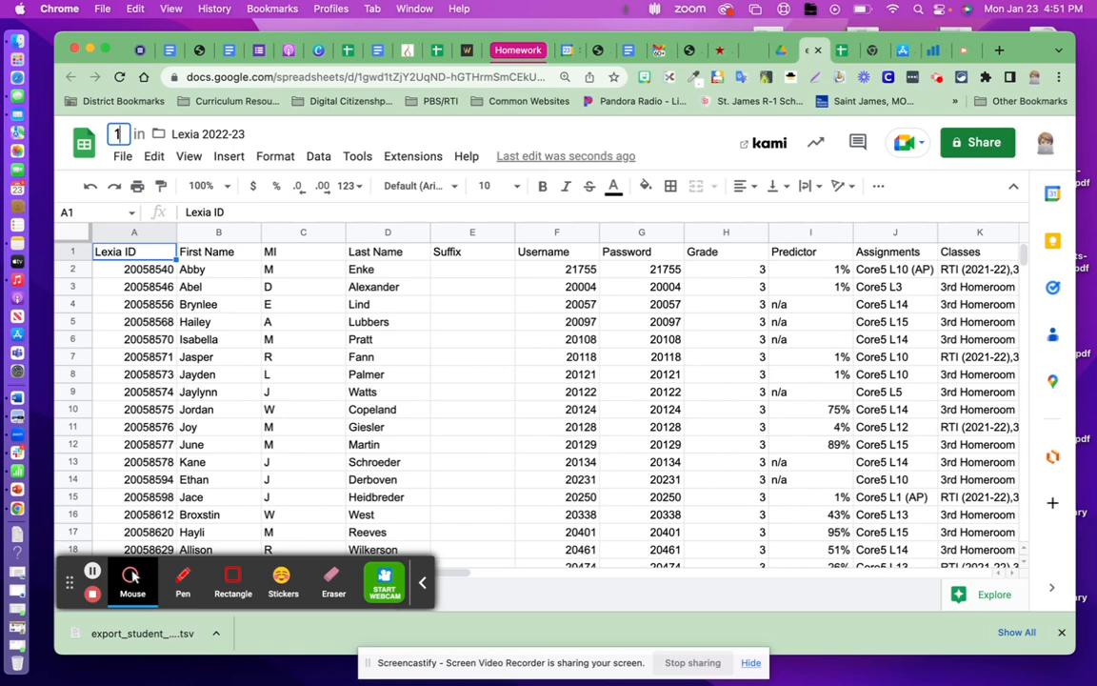
pyautogui.write('/23/22')
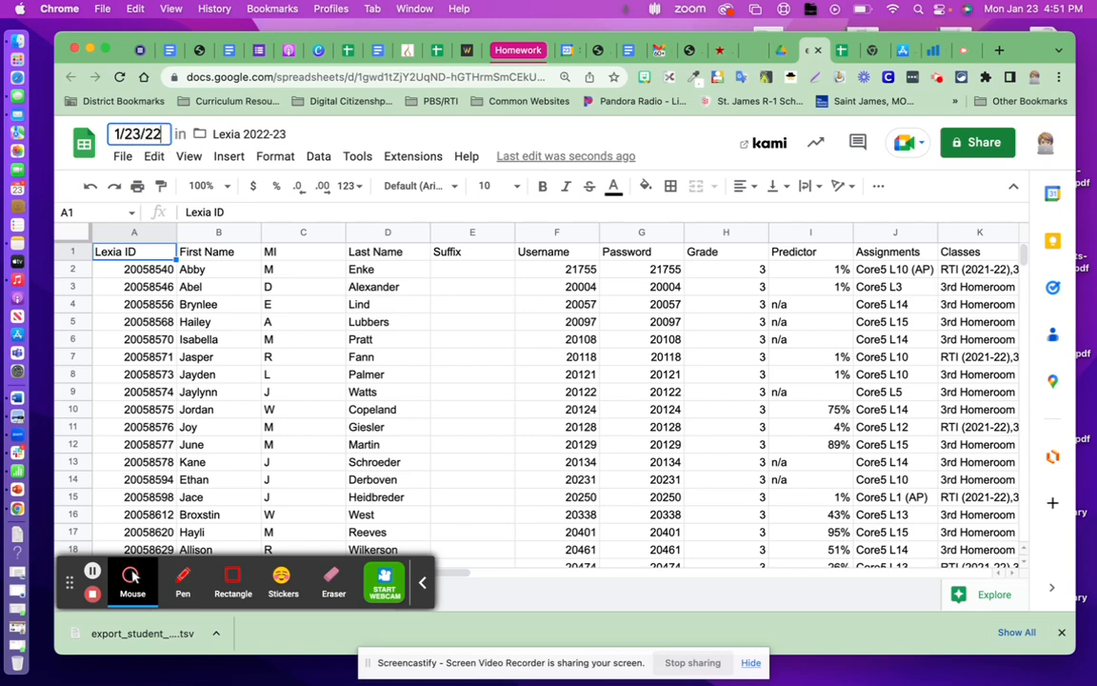
pyautogui.press('BackSpace')
pyautogui.write('3')
pyautogui.write(' 3')
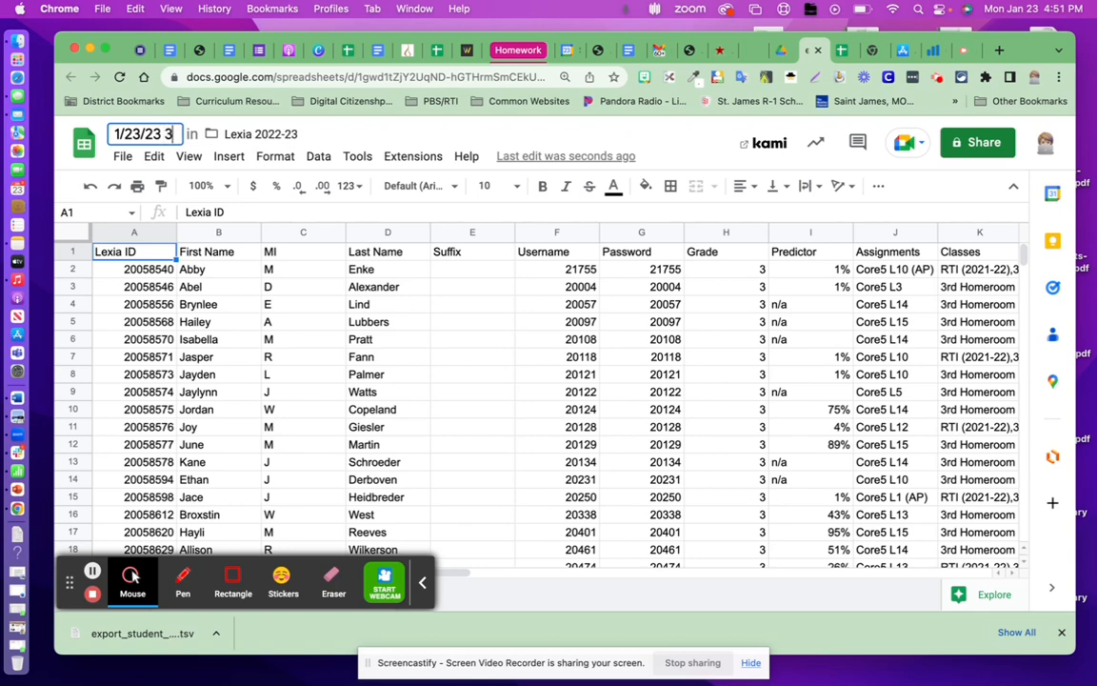
pyautogui.write('rd Grade ')
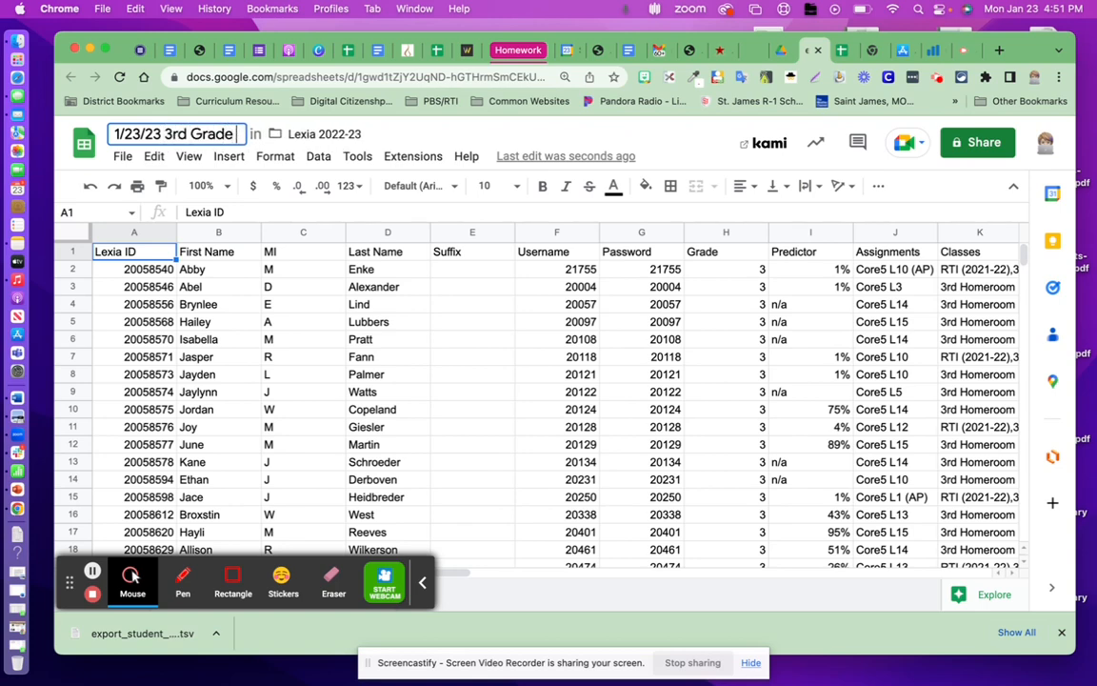
pyautogui.write('Lexia')
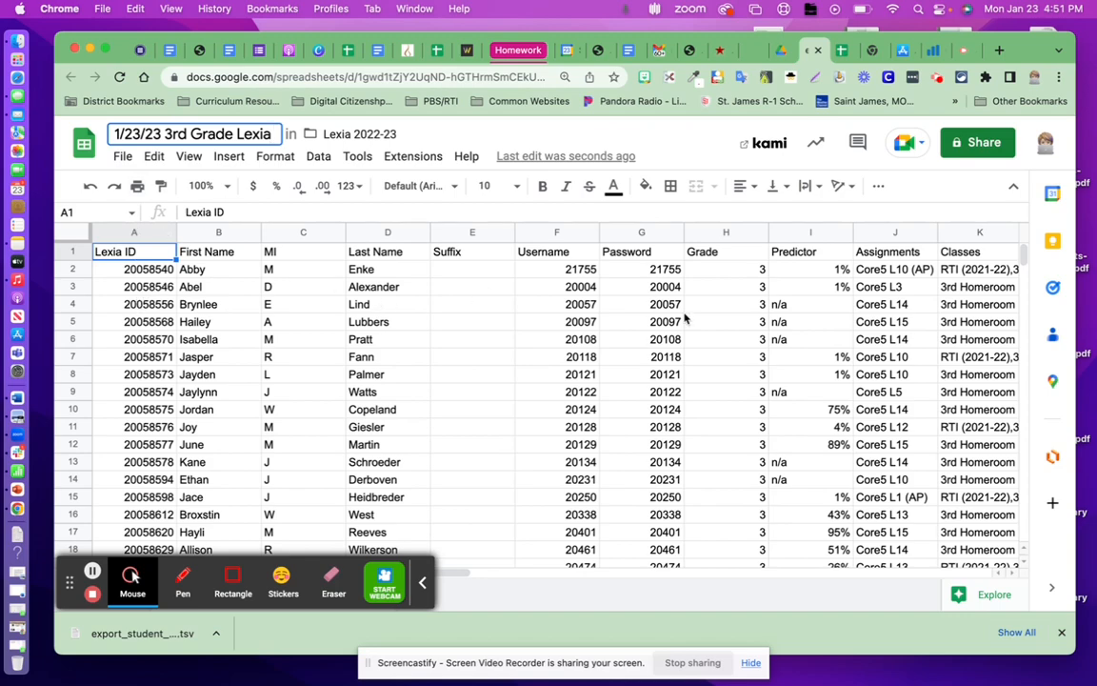
# Delete the MI column from the spreadsheet.
pyautogui.hscroll(10, 684, 319)
pyautogui.hscroll(-5, 678, 321)
pyautogui.hscroll(-3, 689, 320)
pyautogui.hscroll(-3, 688, 319)
pyautogui.click(295, 232)
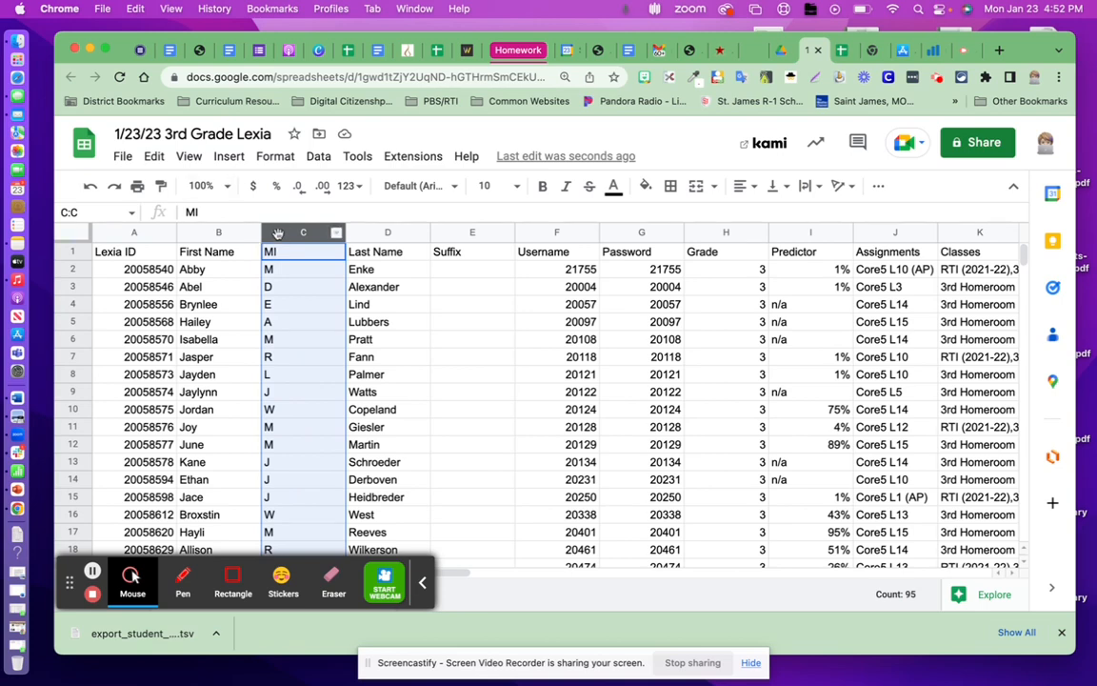
pyautogui.click(155, 157)
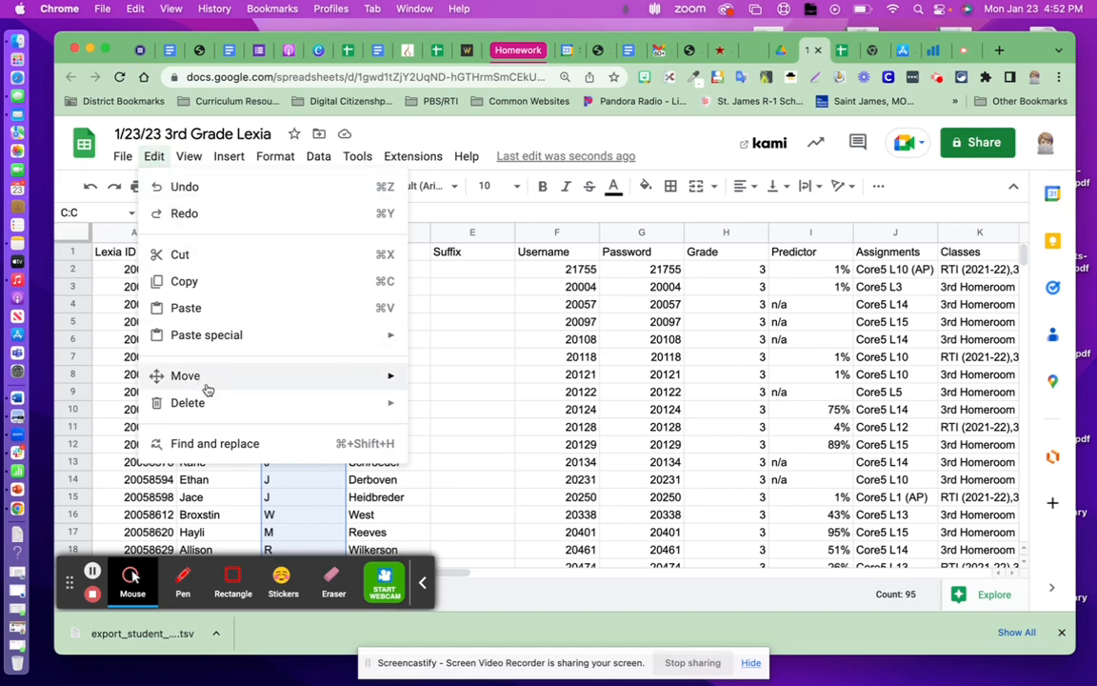
pyautogui.moveTo(206, 404)
pyautogui.click(451, 434)
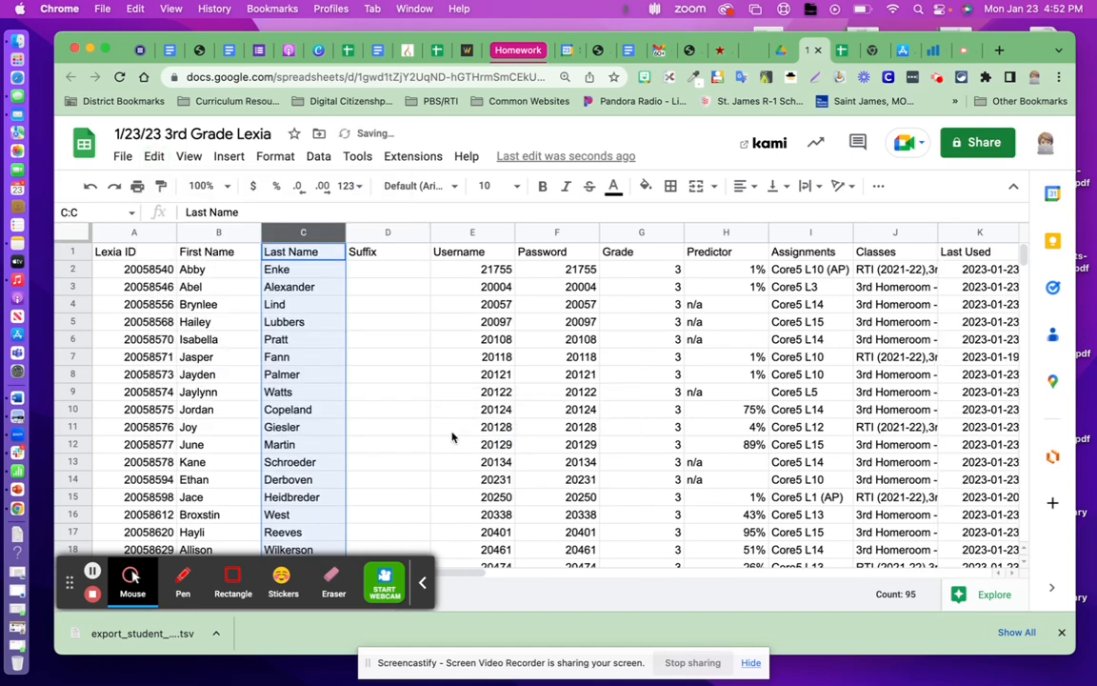
# Delete the adjacent Suffix, Username and Password columns, D to F.
pyautogui.click(446, 232)
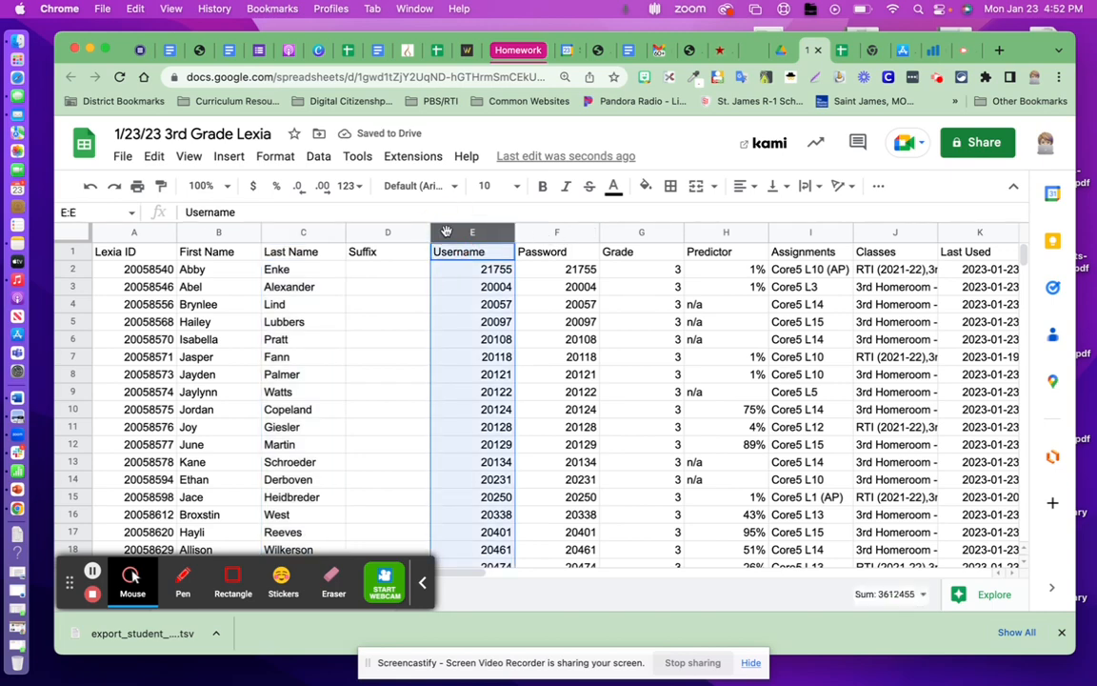
pyautogui.click(367, 232)
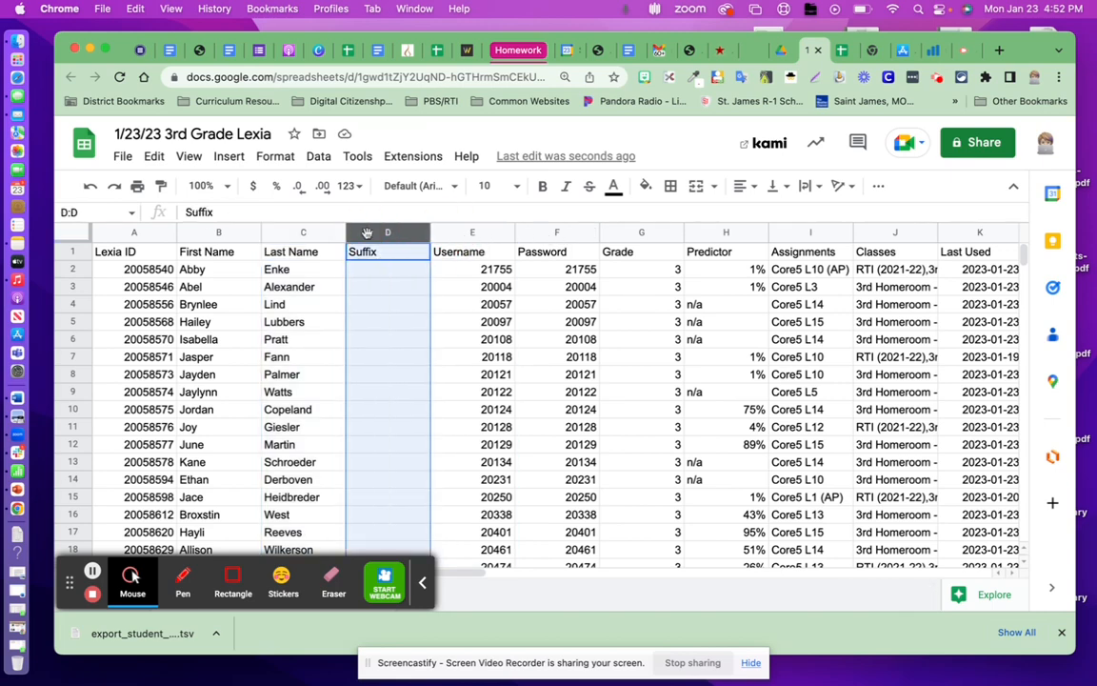
pyautogui.keyDown('shift'); pyautogui.click(457, 233); pyautogui.keyUp('shift')
pyautogui.keyDown('shift'); pyautogui.click(534, 235); pyautogui.keyUp('shift')
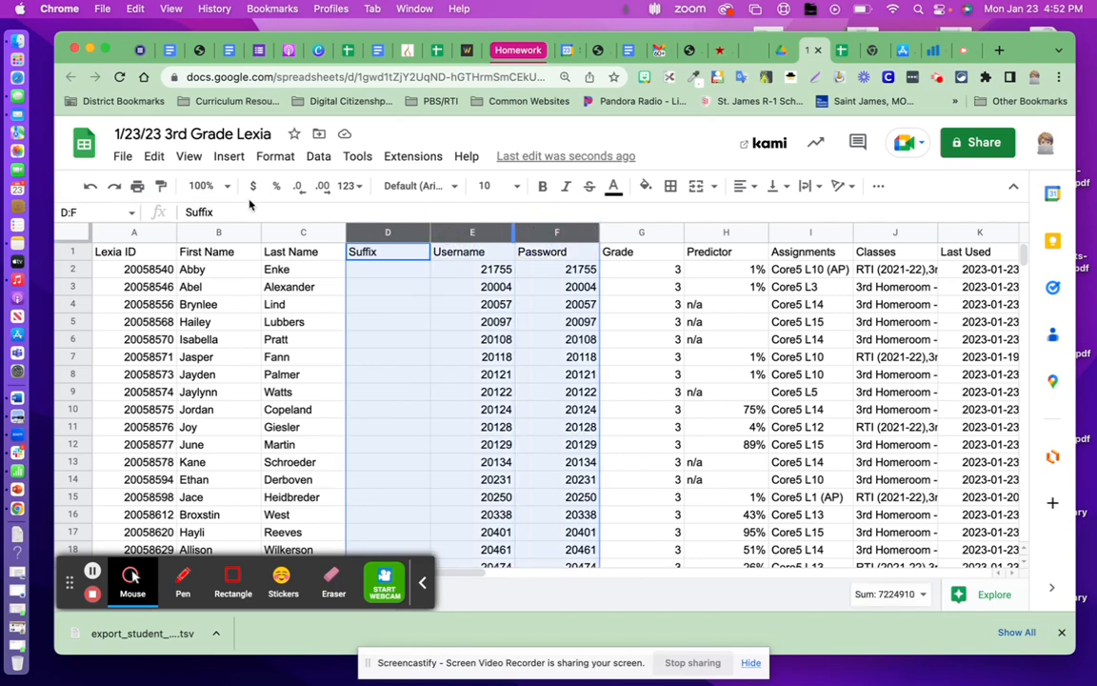
pyautogui.click(154, 156)
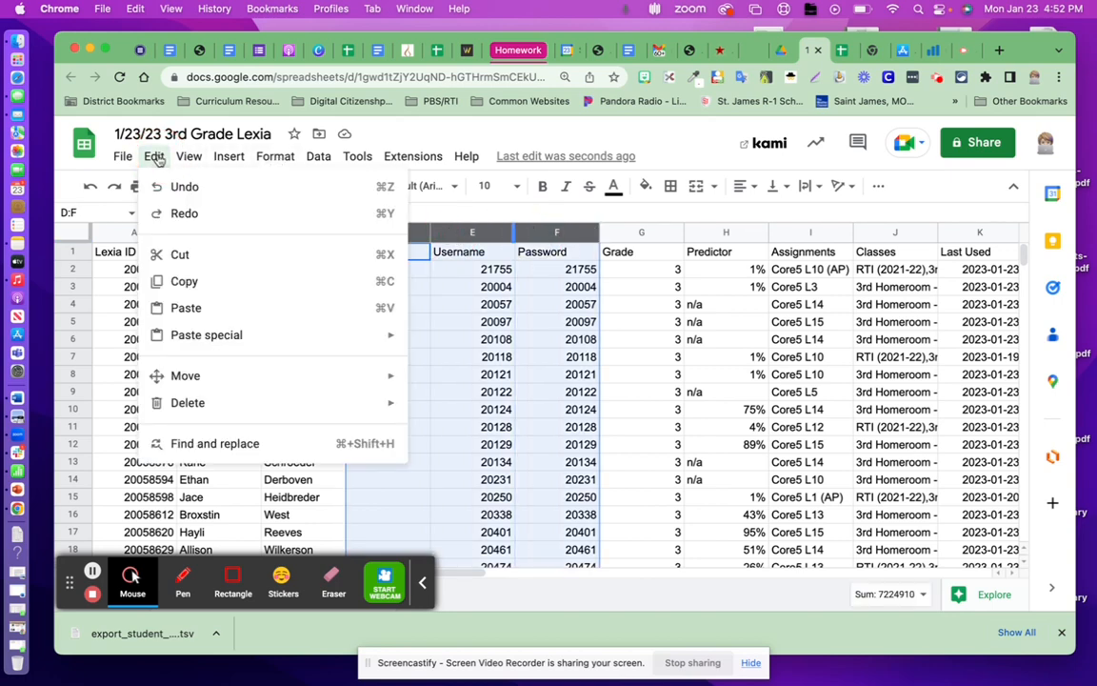
pyautogui.moveTo(294, 407)
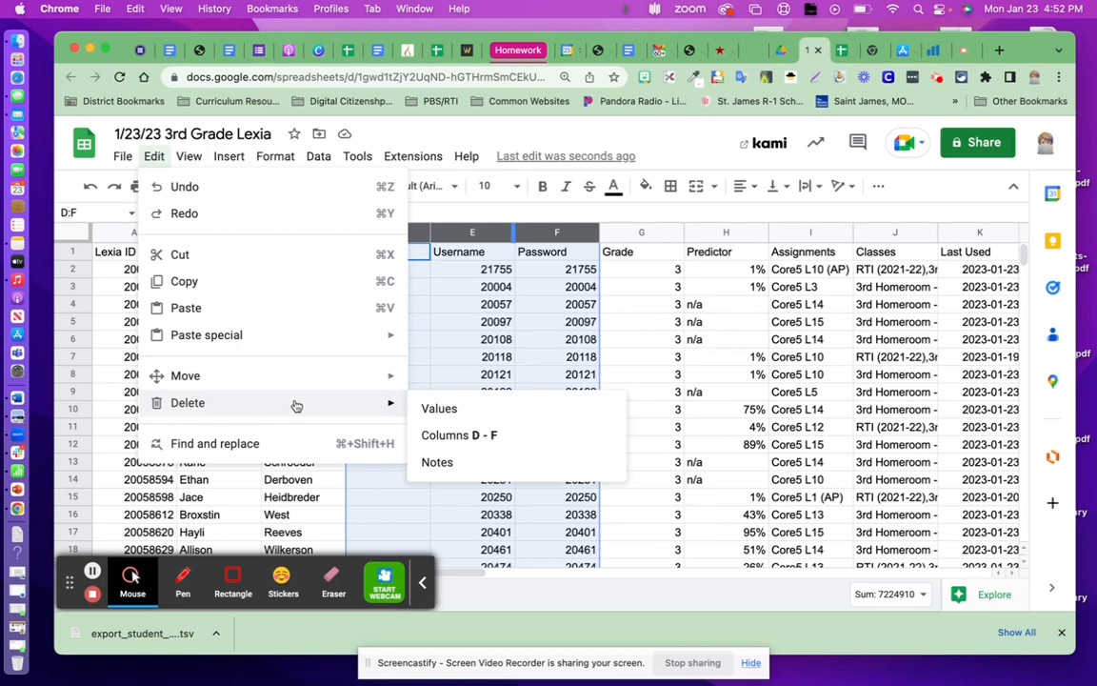
pyautogui.click(482, 441)
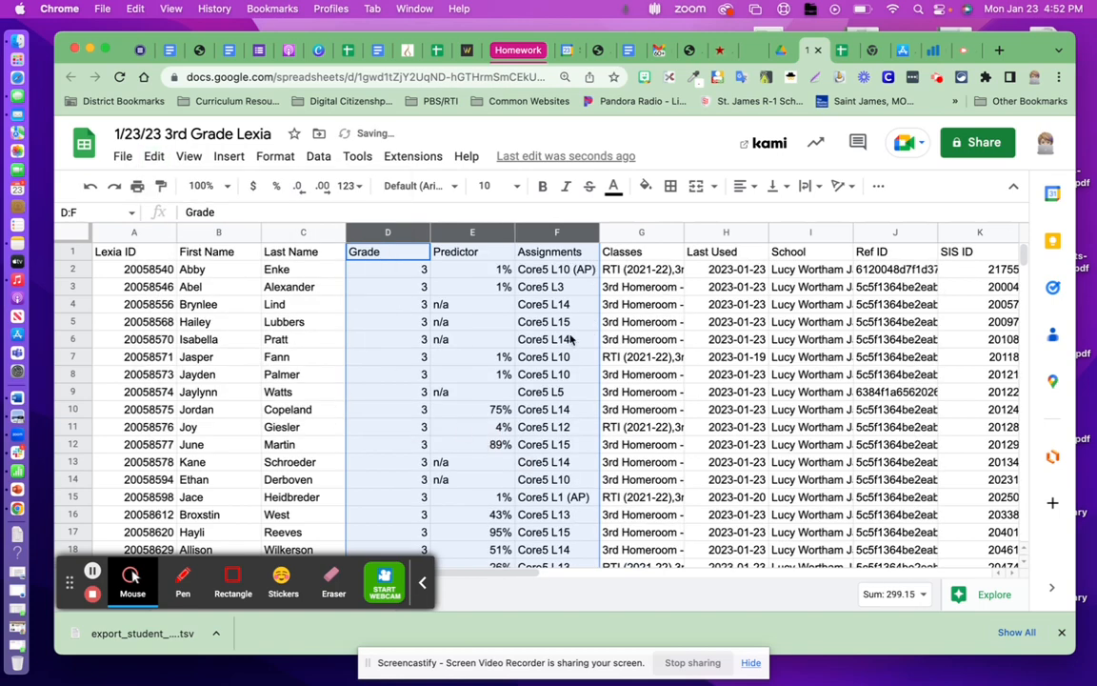
# Delete the adjacent School, Ref ID and SIS ID columns, I to K.
pyautogui.click(789, 238)
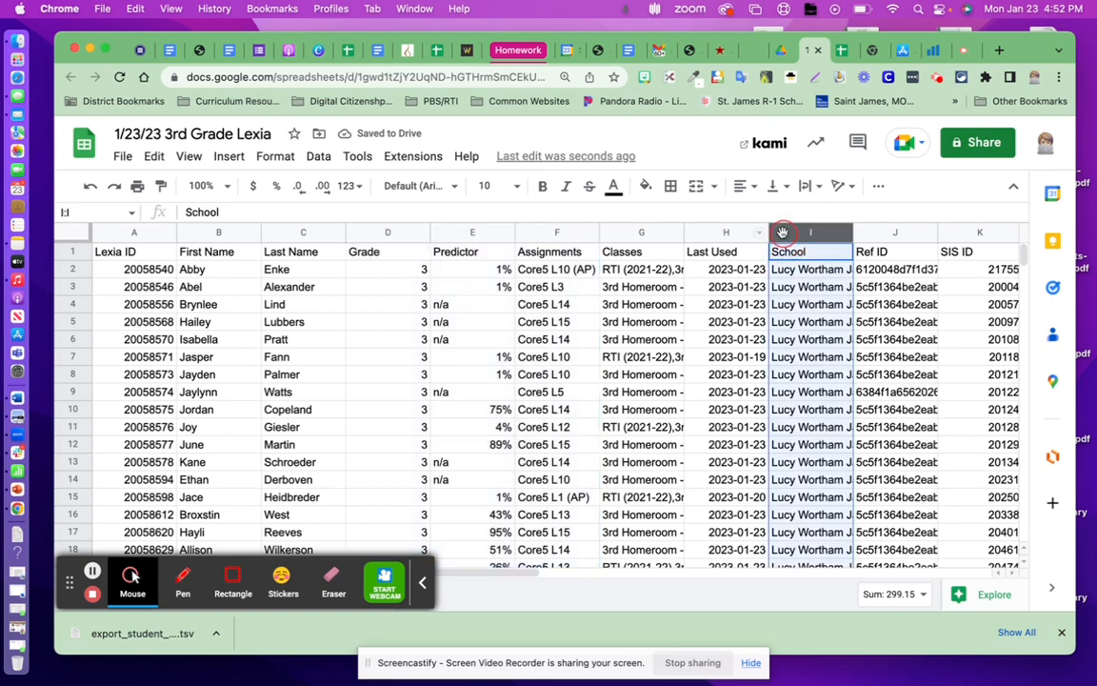
pyautogui.keyDown('shift'); pyautogui.click(875, 234); pyautogui.keyUp('shift')
pyautogui.keyDown('shift'); pyautogui.click(995, 232); pyautogui.keyUp('shift')
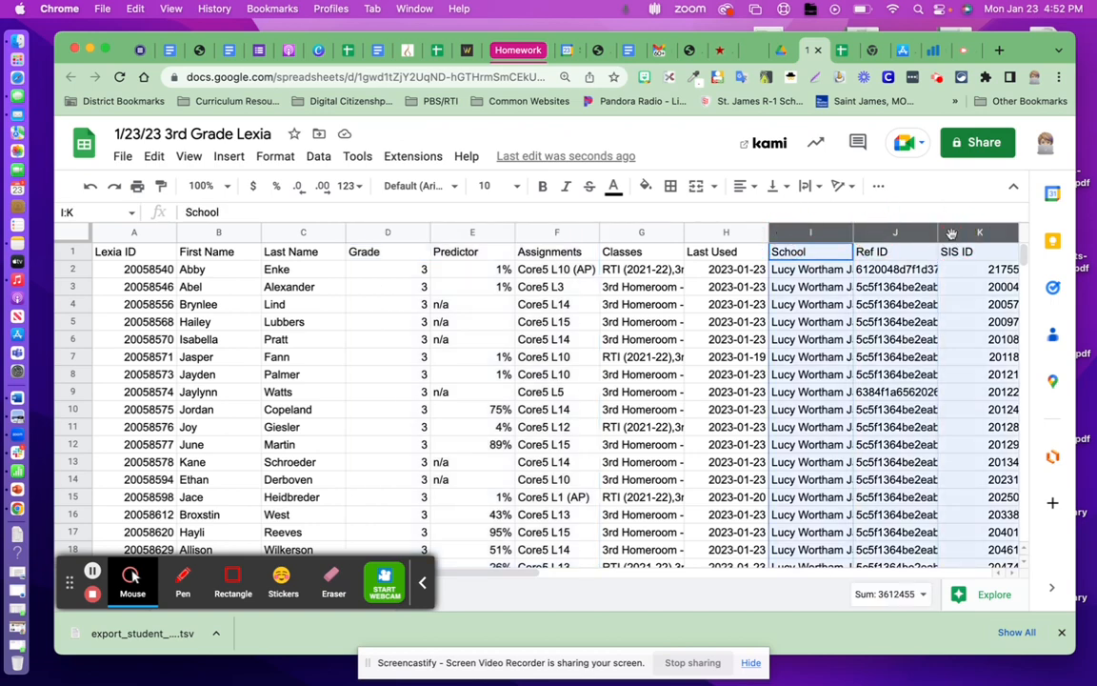
pyautogui.click(154, 156)
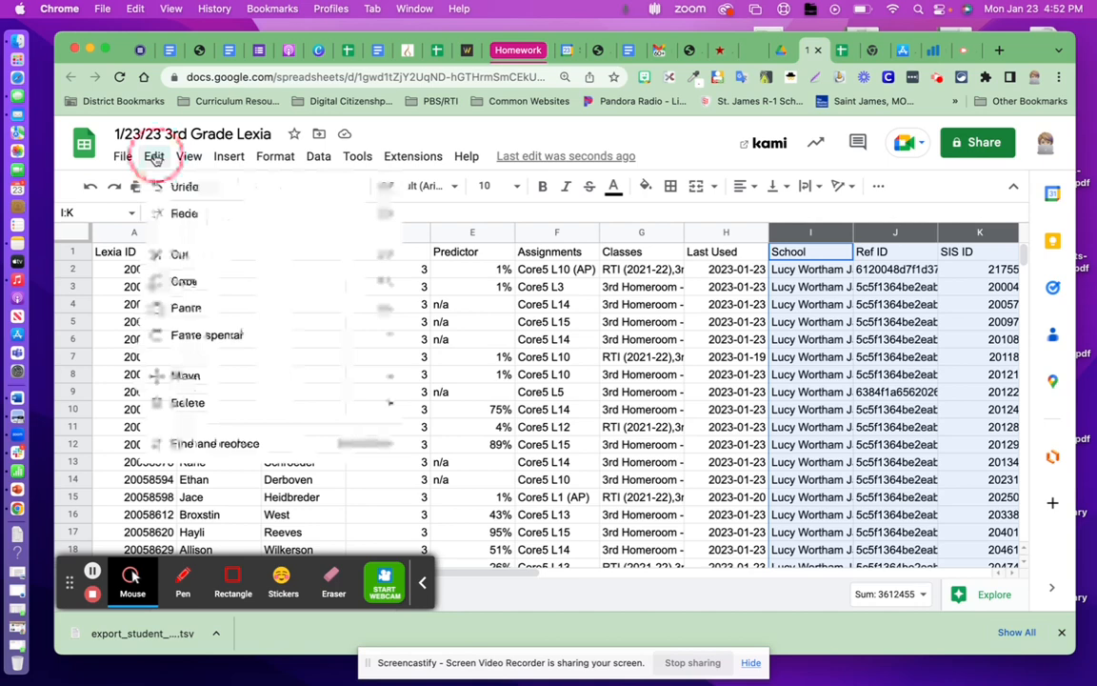
pyautogui.moveTo(215, 408)
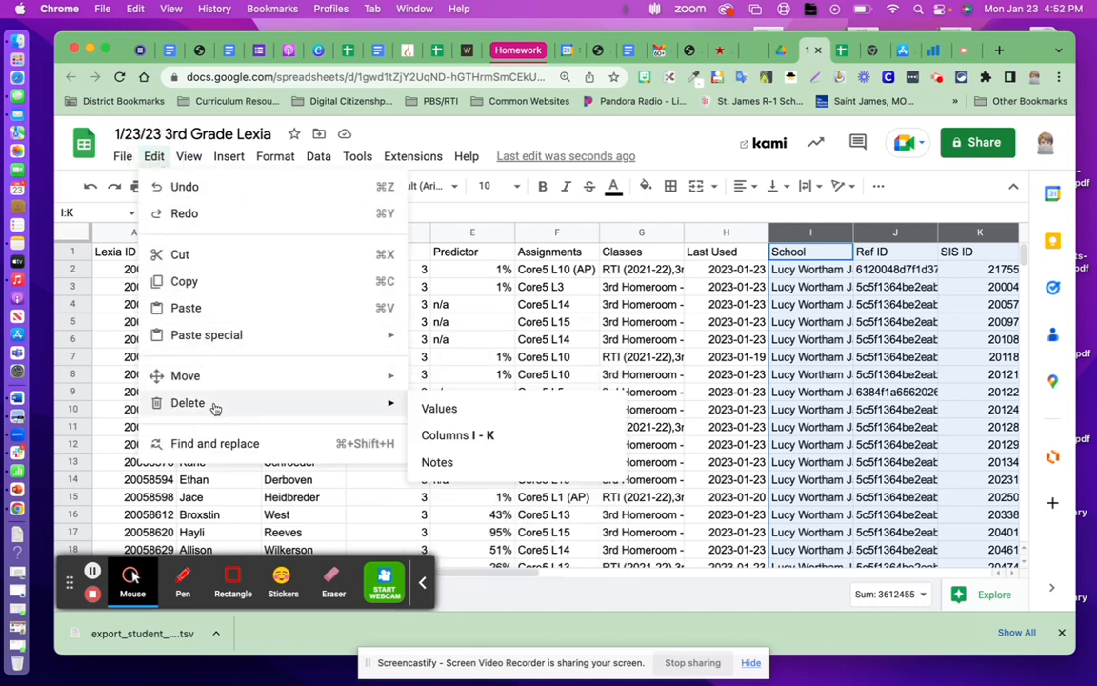
pyautogui.click(455, 435)
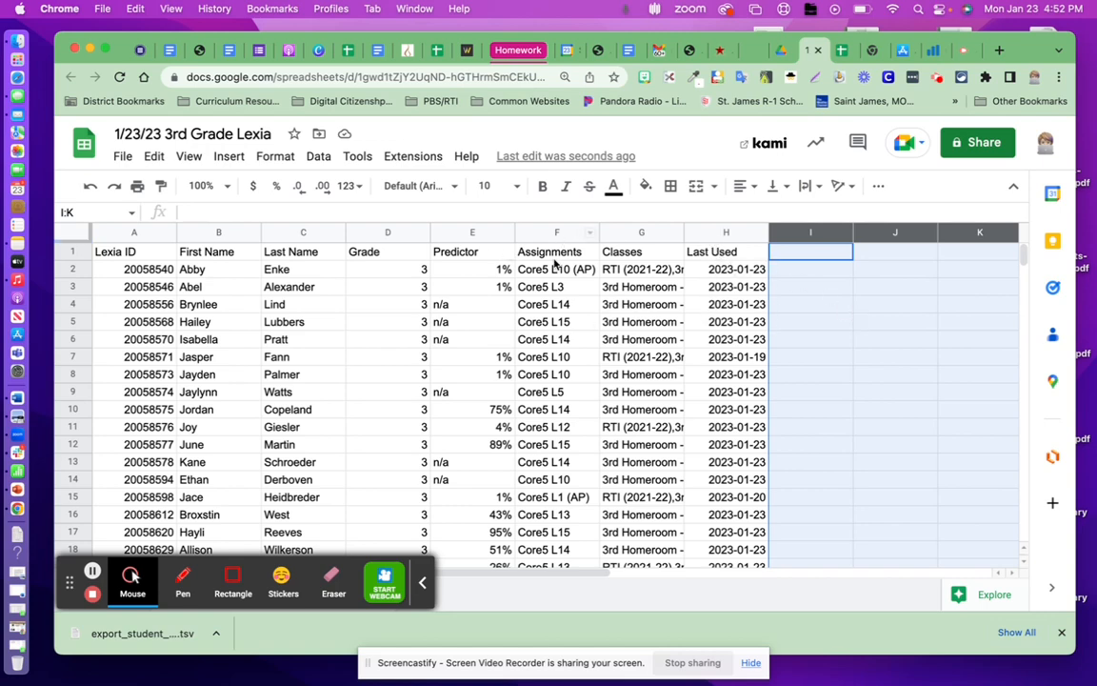
# Split the Assignments column into two columns using the custom separator "L", and title the resulting column G "Levels".
pyautogui.click(533, 232)
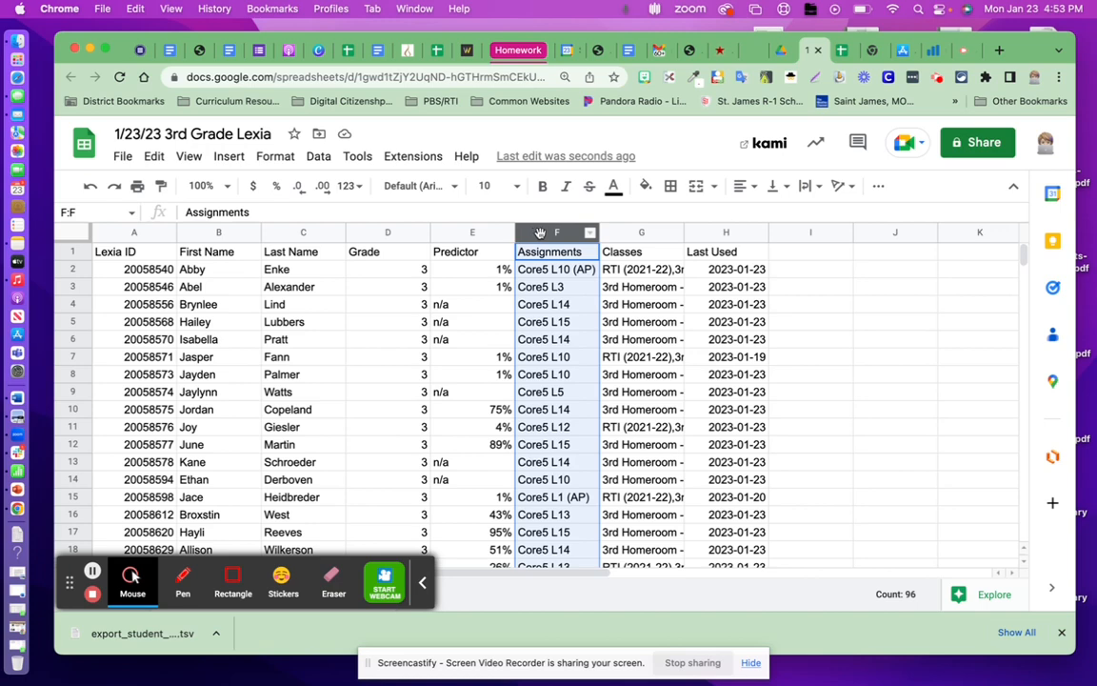
pyautogui.click(319, 160)
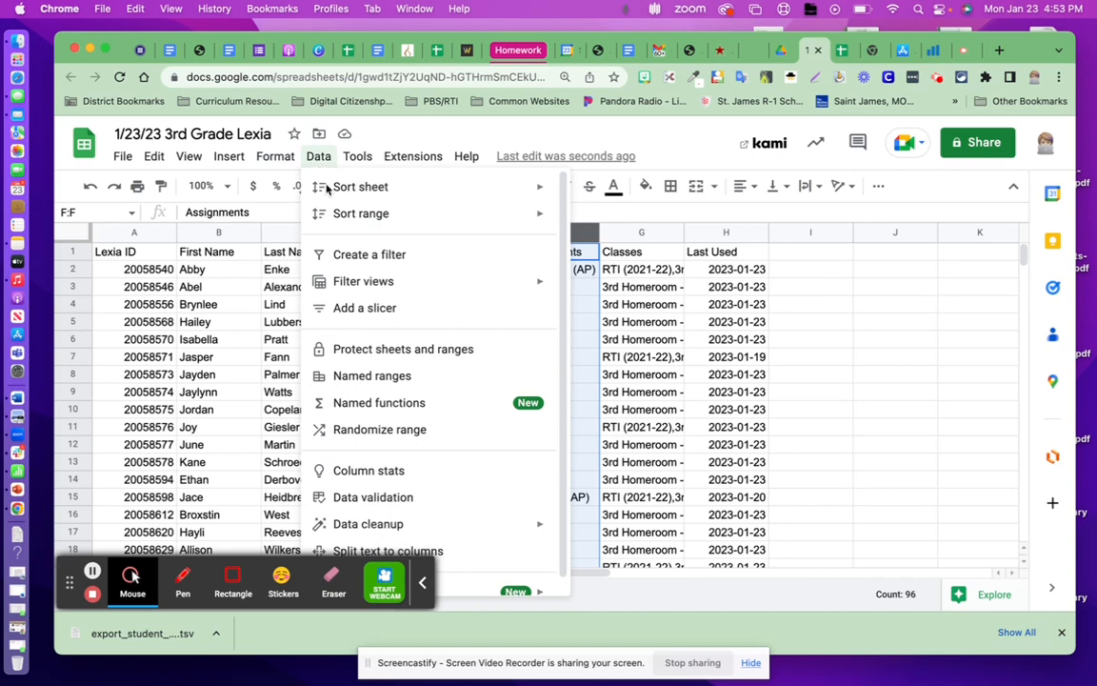
pyautogui.click(441, 553)
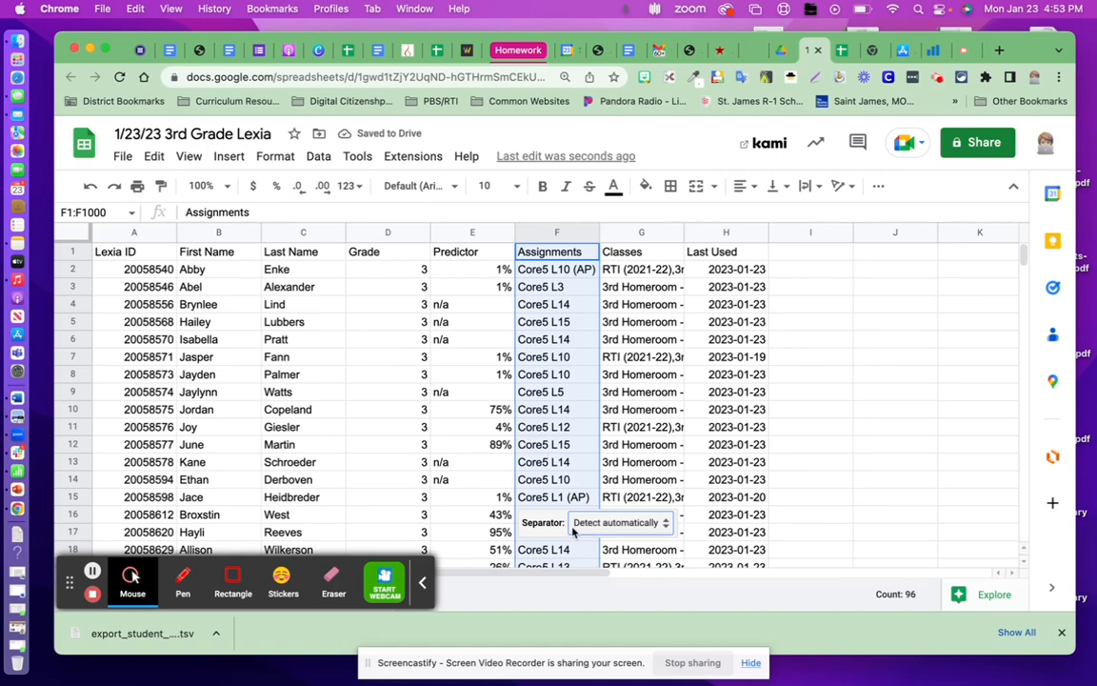
pyautogui.click(668, 530)
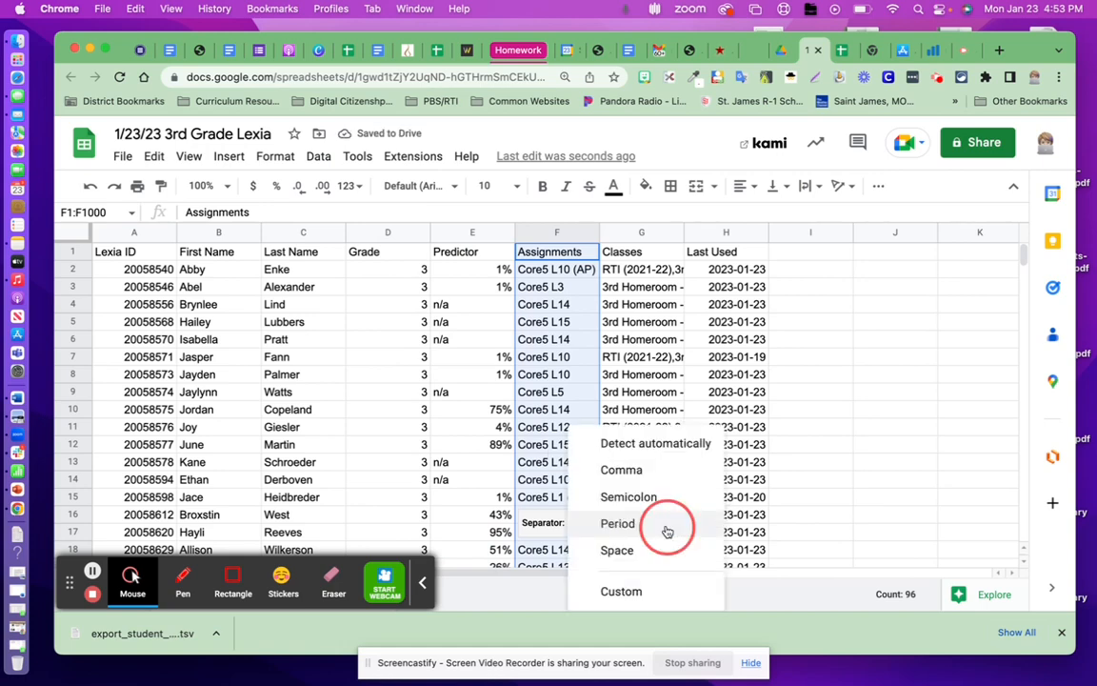
pyautogui.click(642, 592)
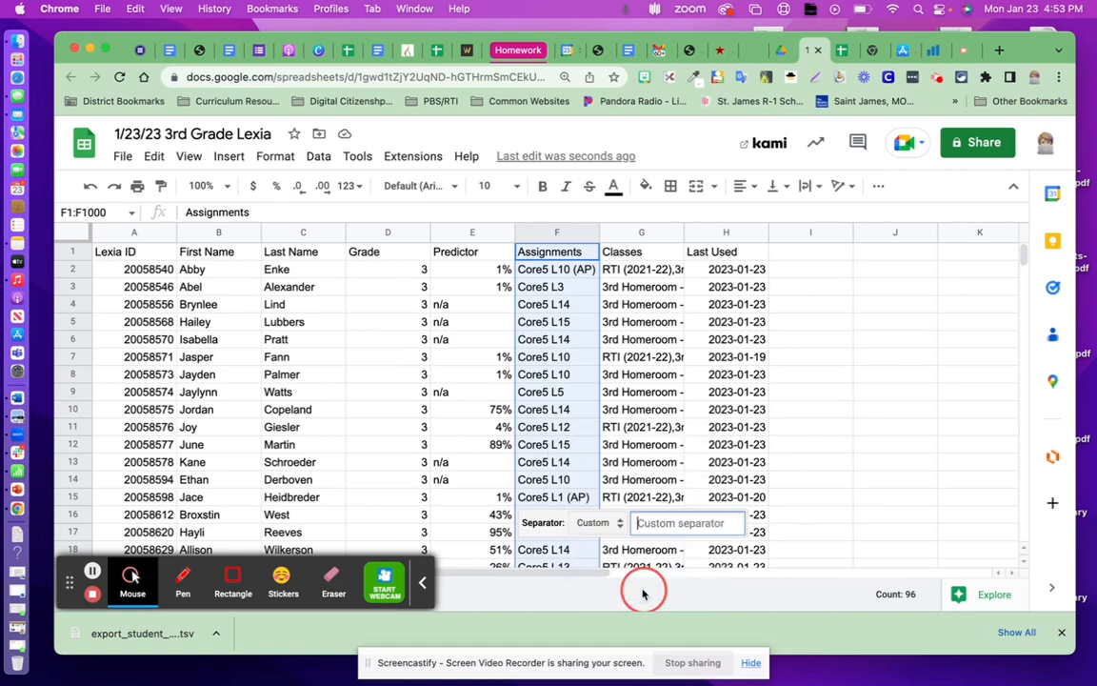
pyautogui.write('L')
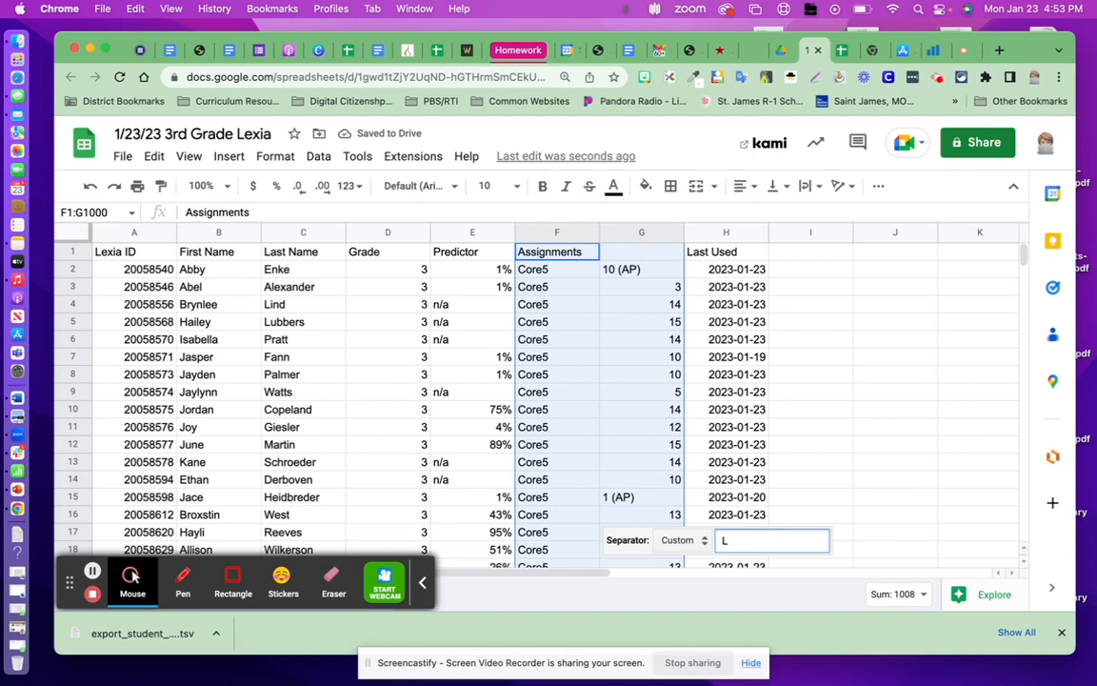
pyautogui.click(837, 448)
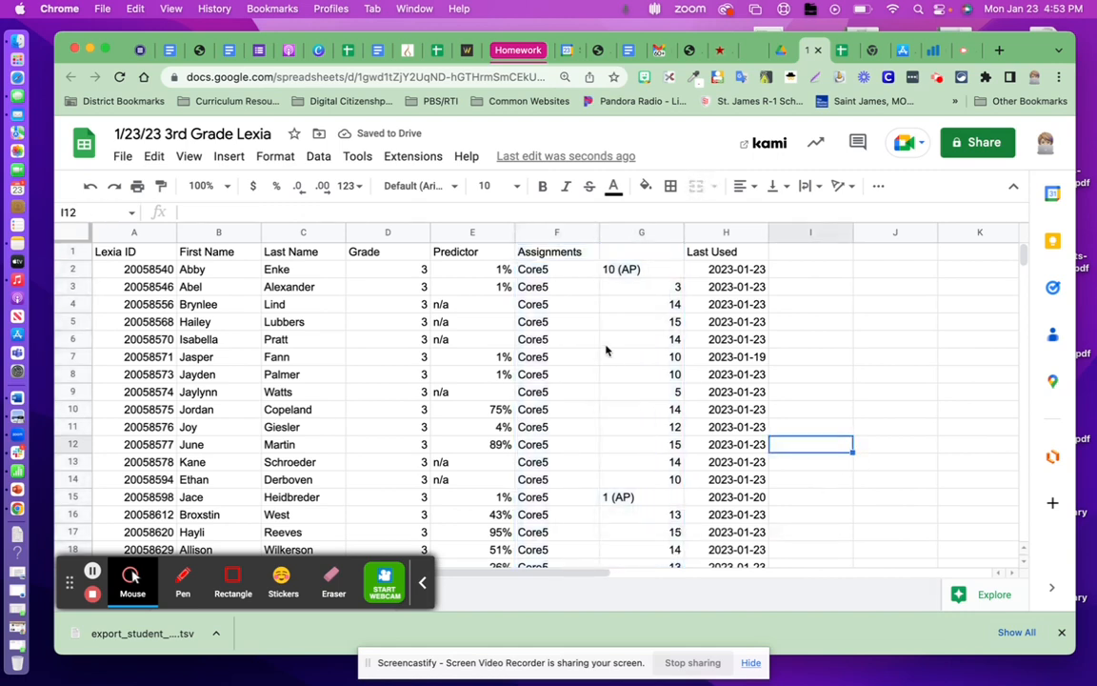
pyautogui.click(623, 257)
pyautogui.write('Levels')
# Remove the "(AP)" suffix from the level in cell G2, leaving 10.
pyautogui.click(643, 272)
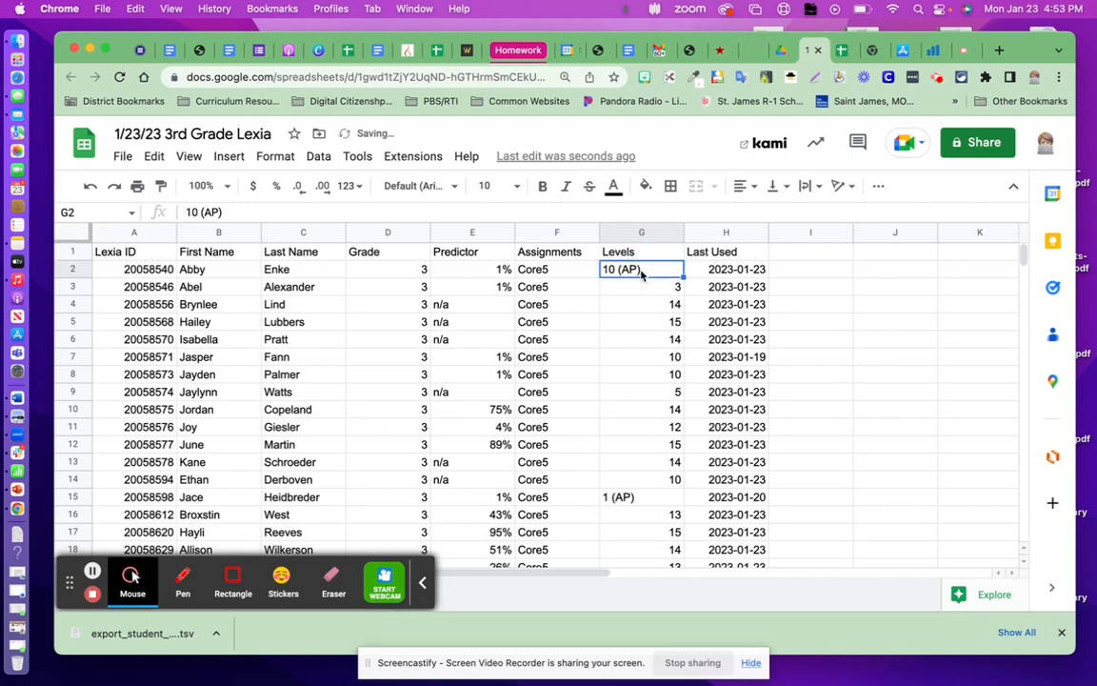
pyautogui.doubleClick(641, 270)
pyautogui.press('BackSpace')
pyautogui.press('BackSpace')
pyautogui.press('BackSpace')
pyautogui.press('BackSpace')
pyautogui.click(647, 353)
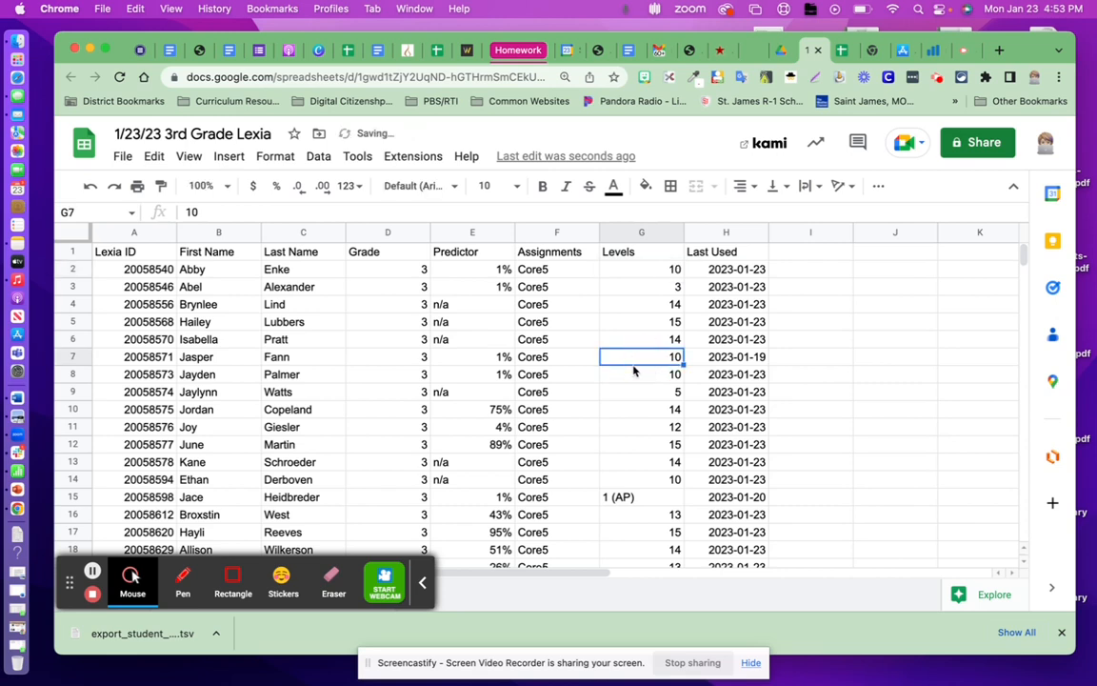
# Remove the "(AP)" suffix from the level in cell G15, leaving 1.
pyautogui.click(642, 497)
pyautogui.doubleClick(643, 498)
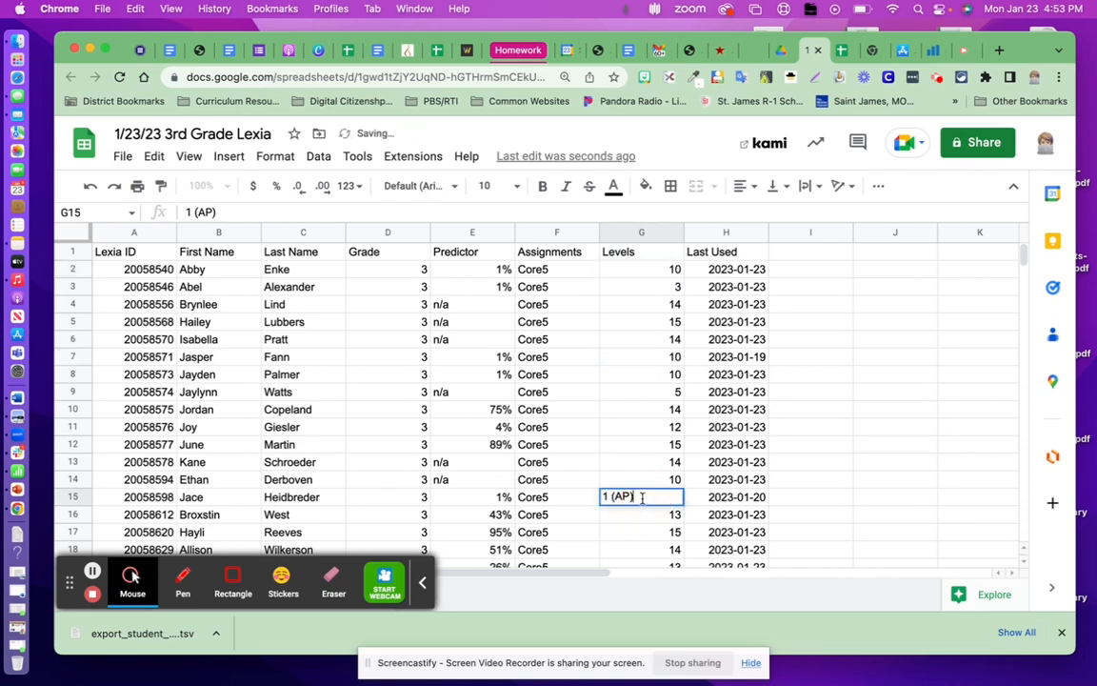
pyautogui.press('BackSpace')
pyautogui.press('BackSpace')
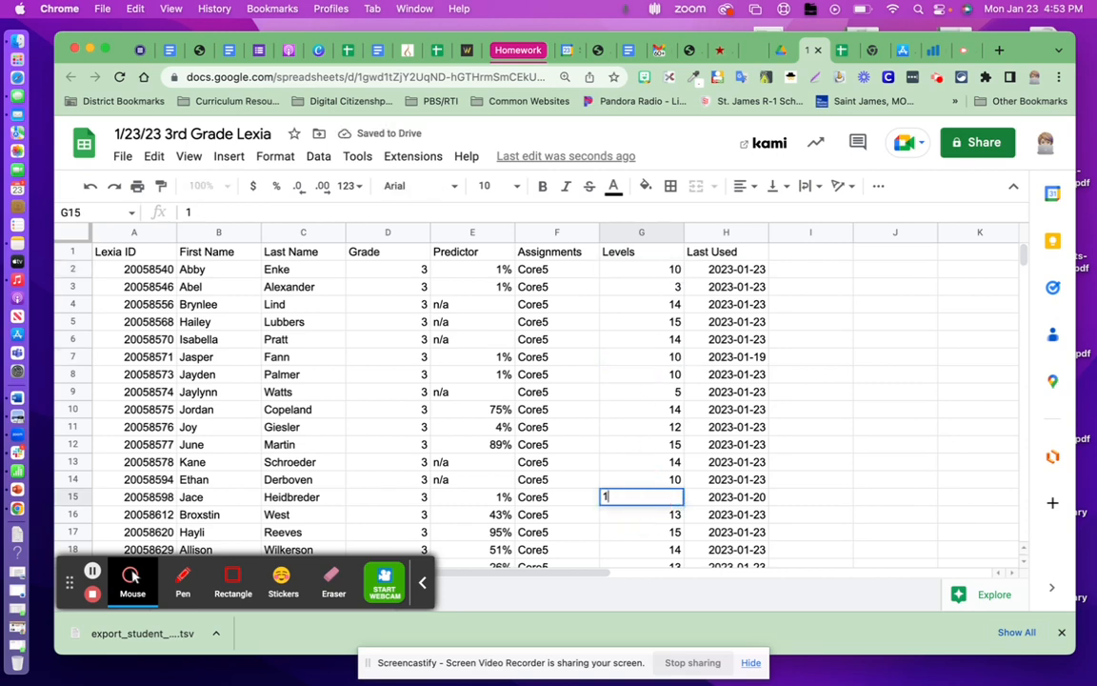
pyautogui.click(644, 461)
pyautogui.click(645, 426)
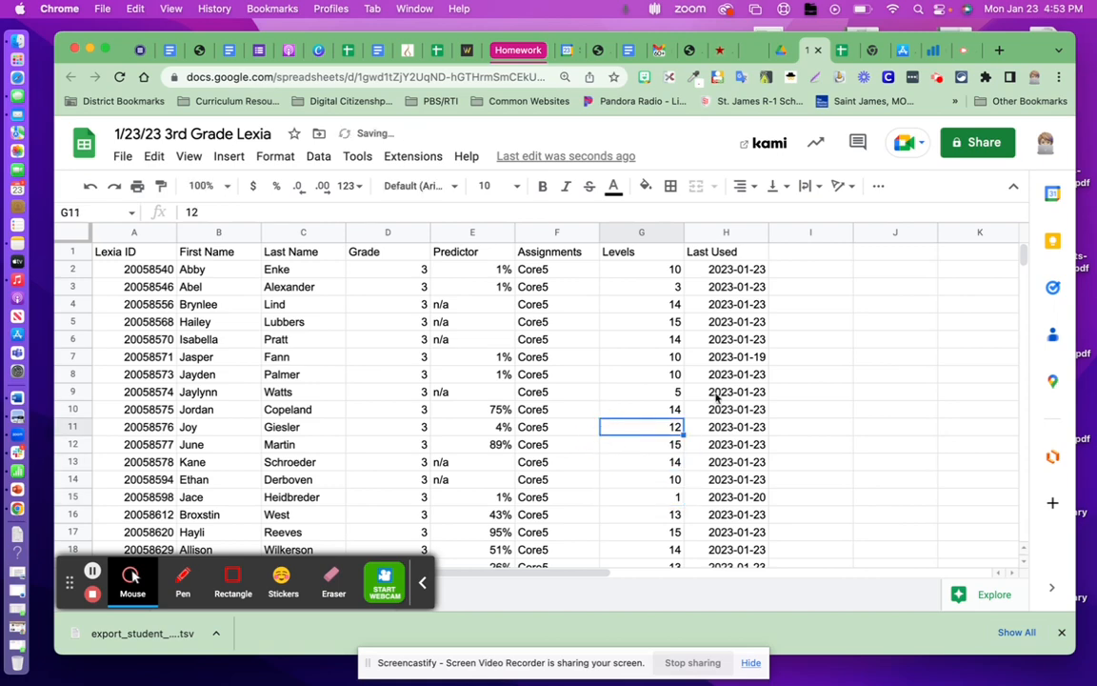
# Look through the Levels column for remaining entries with an "(AP)" suffix.
pyautogui.click(882, 376)
pyautogui.scroll(-10, 662, 419)
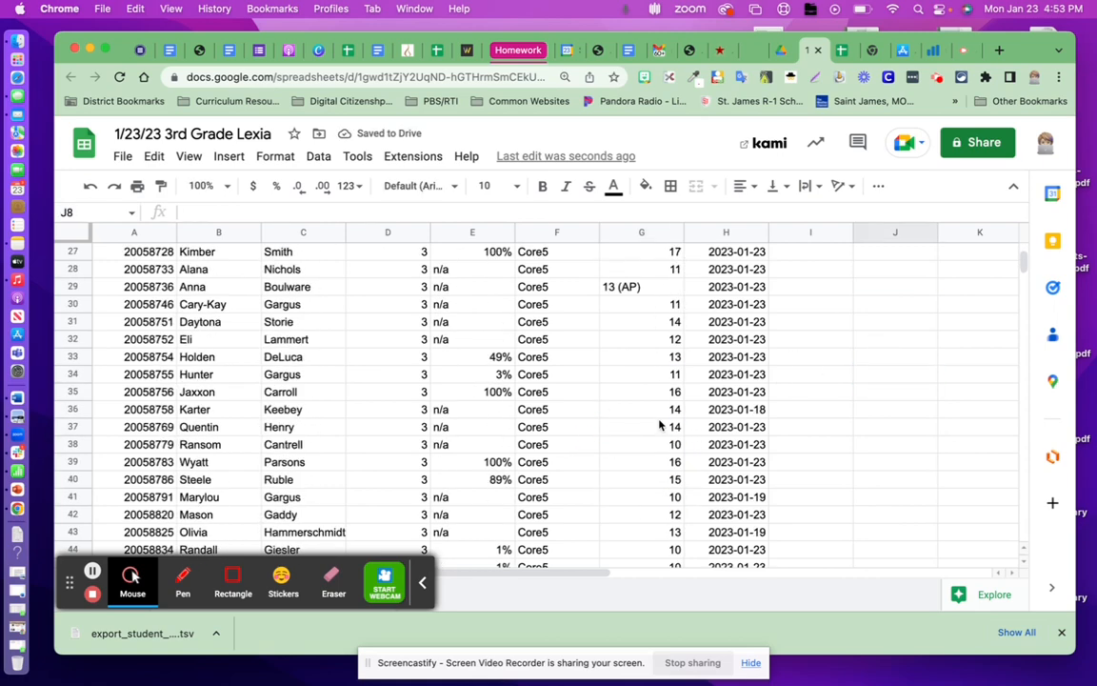
pyautogui.scroll(-14, 660, 425)
pyautogui.scroll(8, 661, 425)
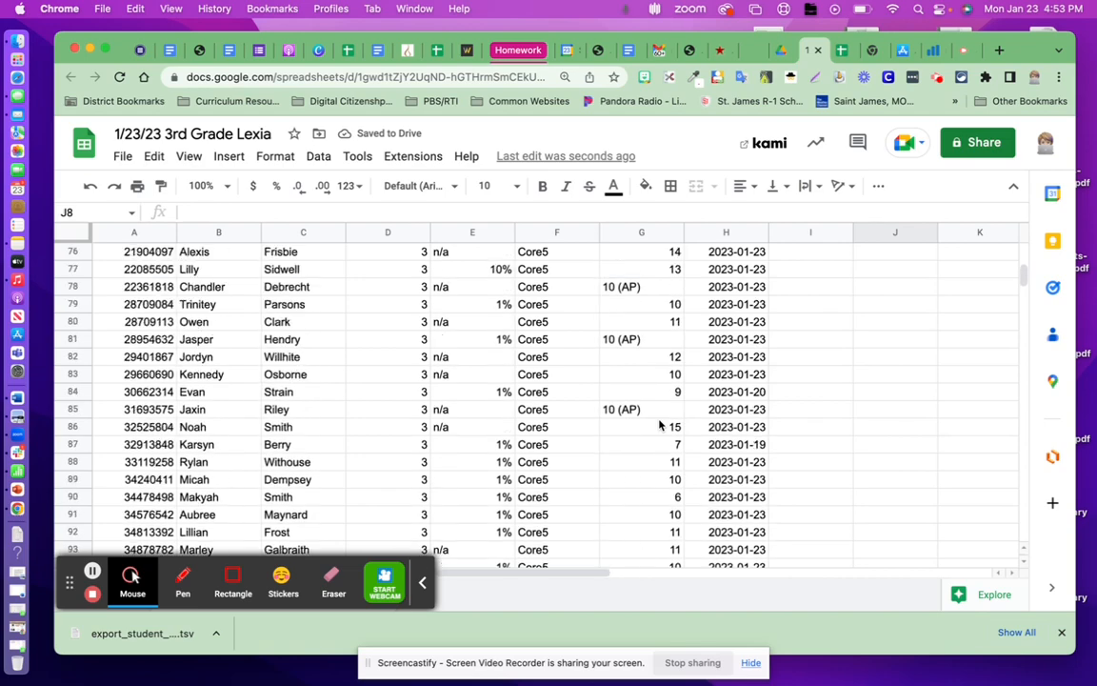
pyautogui.scroll(16, 660, 425)
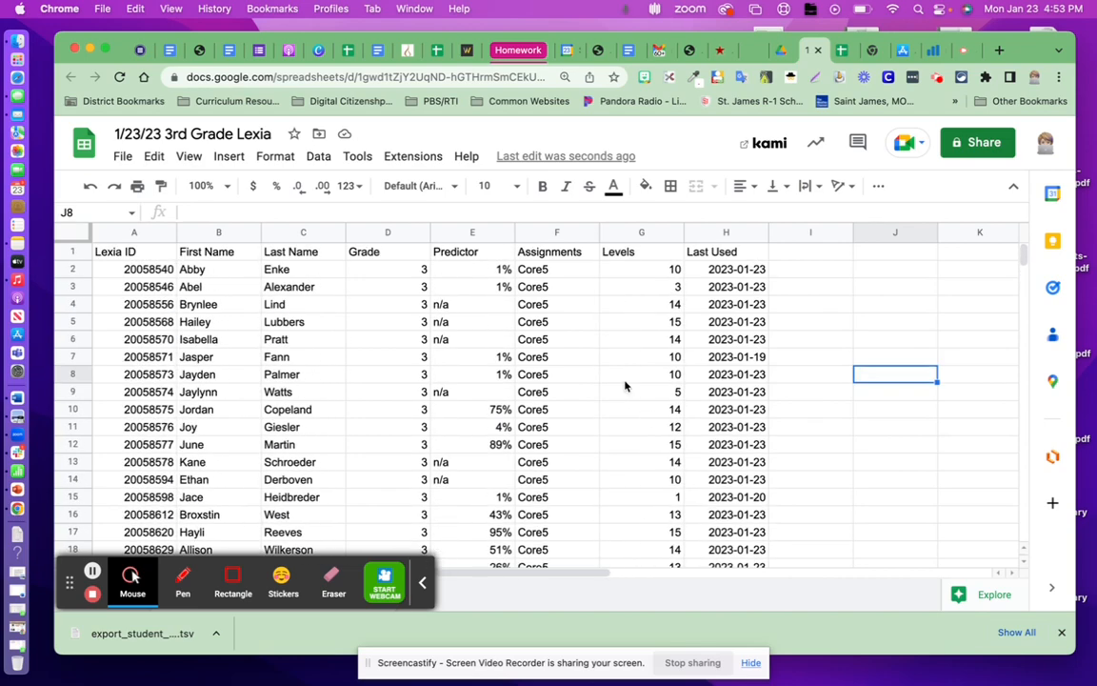
pyautogui.click(618, 233)
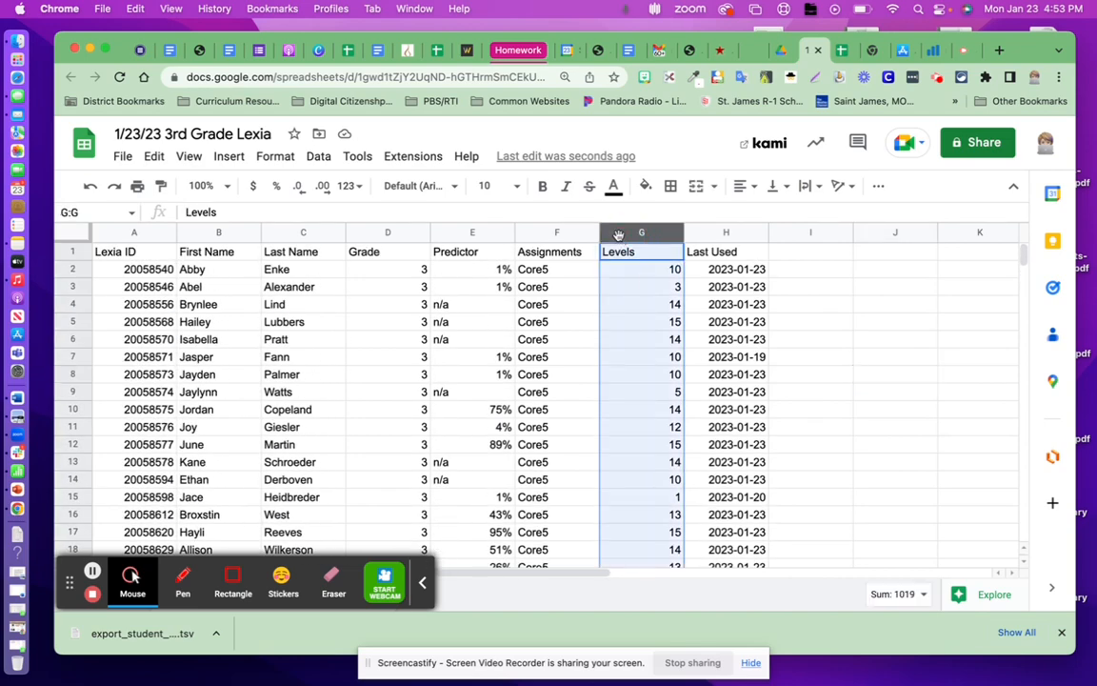
pyautogui.click(315, 158)
pyautogui.moveTo(355, 195)
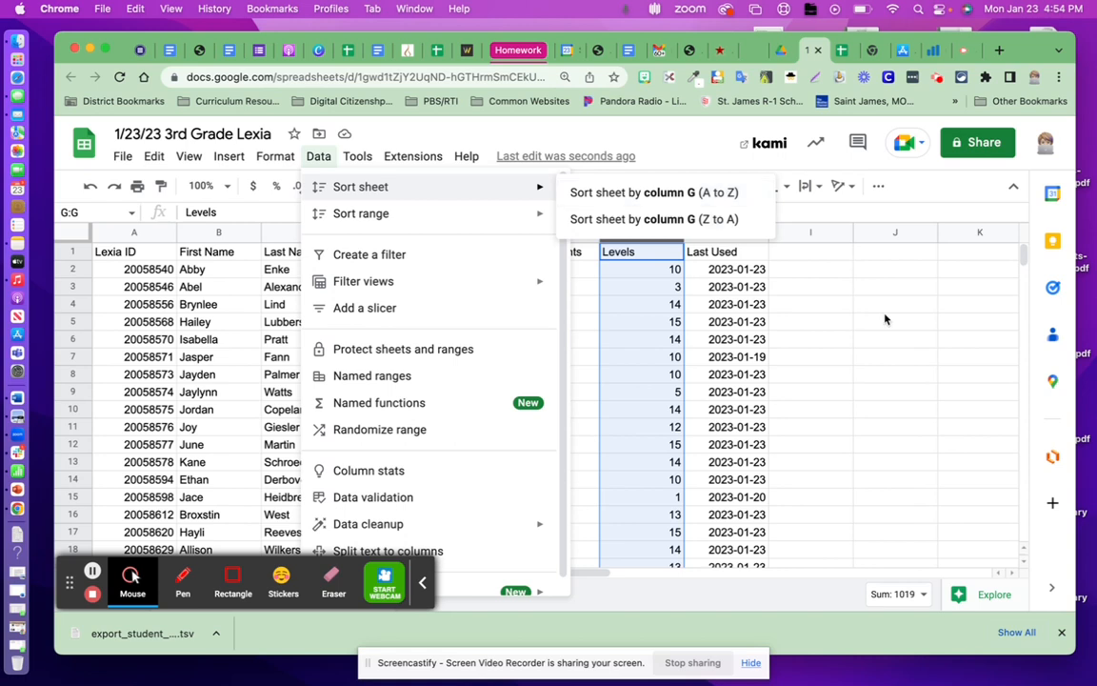
pyautogui.click(820, 321)
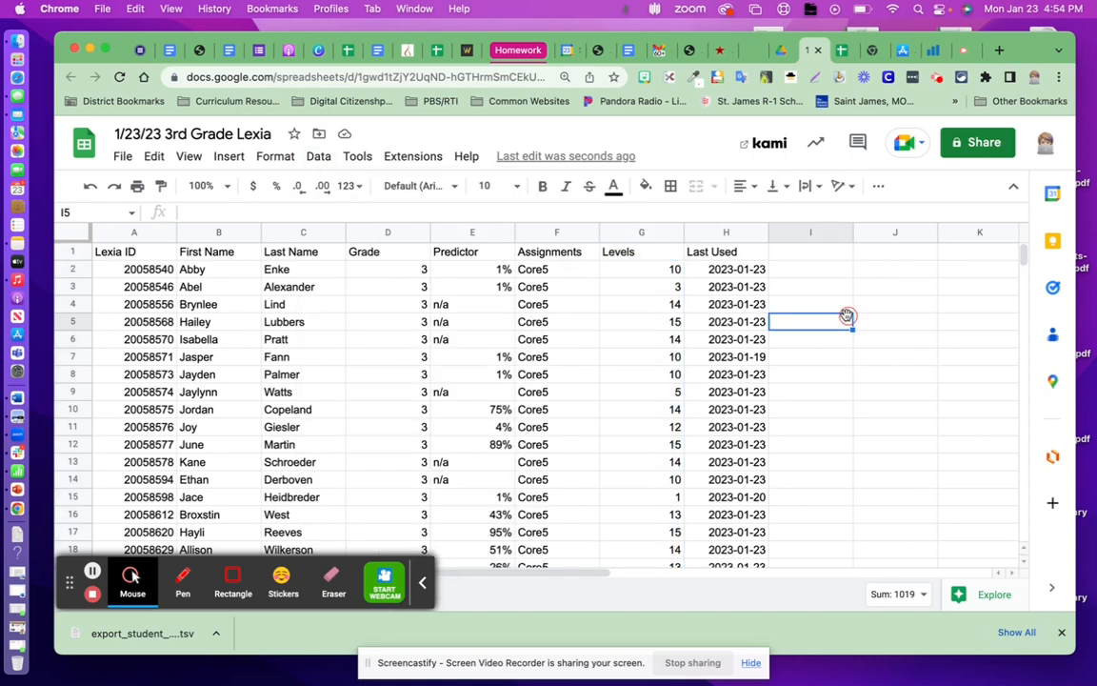
# Freeze the sheet's header row by freezing up to row 1.
pyautogui.click(71, 252)
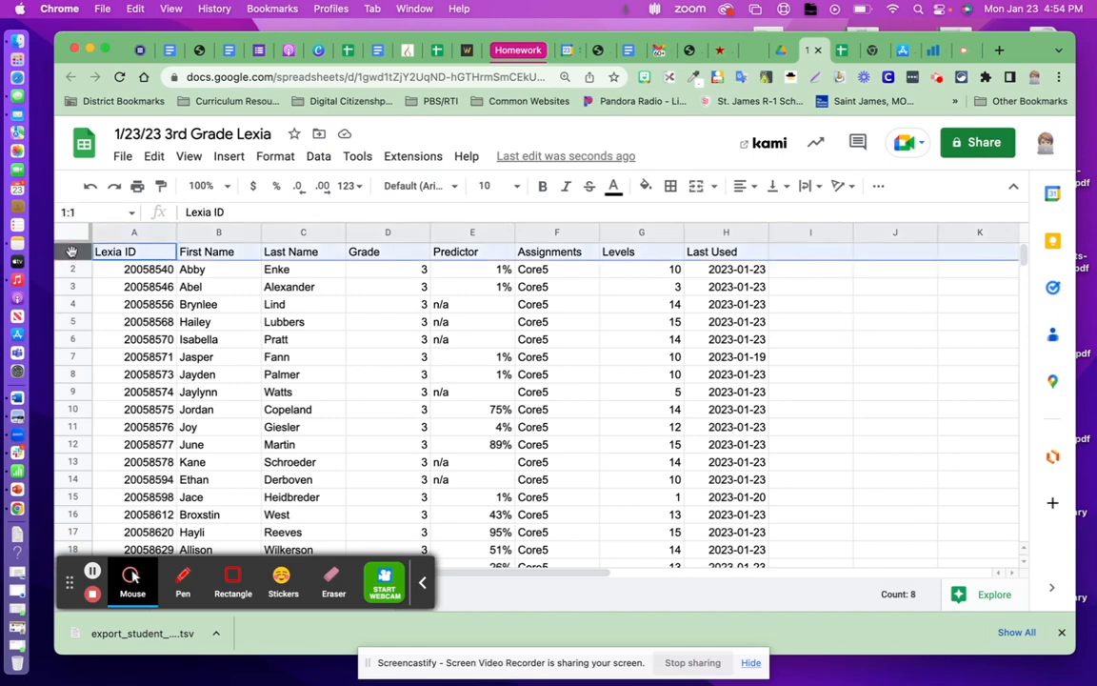
pyautogui.click(189, 157)
pyautogui.moveTo(219, 215)
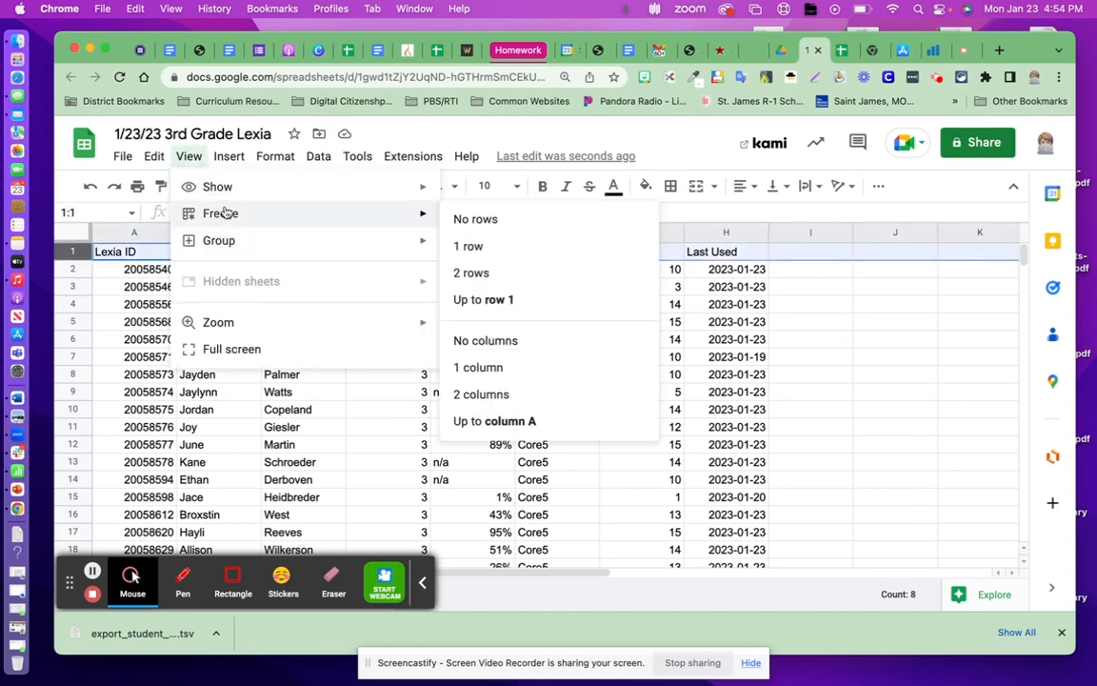
pyautogui.click(462, 300)
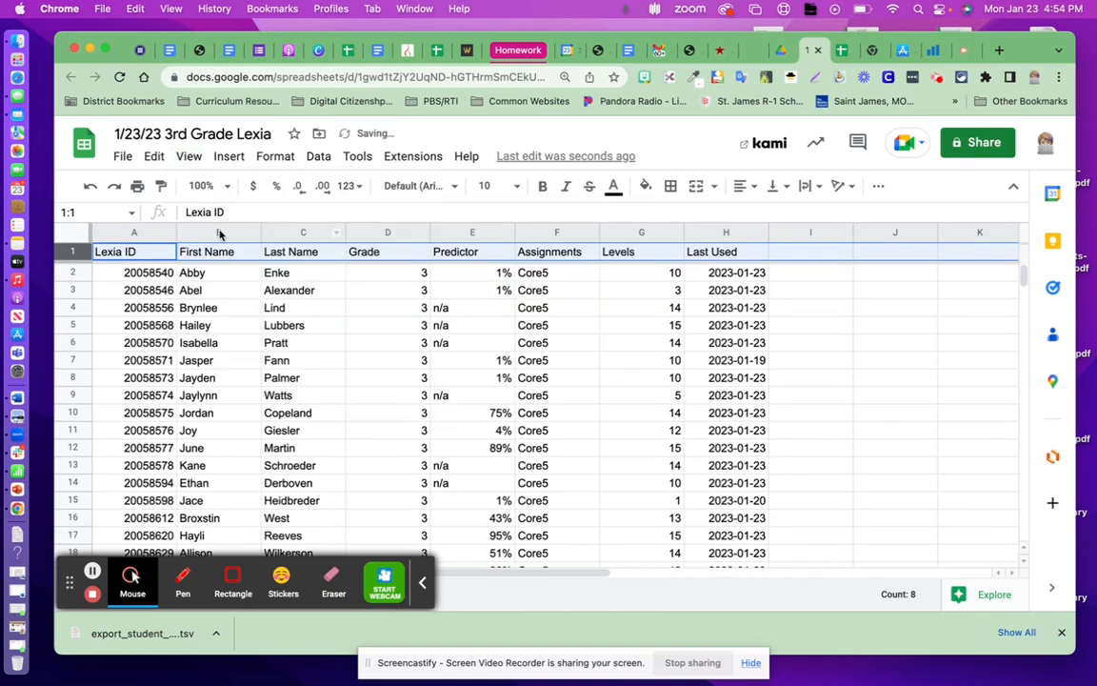
# Freeze the columns from Lexia ID through Last Name, up to column C.
pyautogui.click(286, 232)
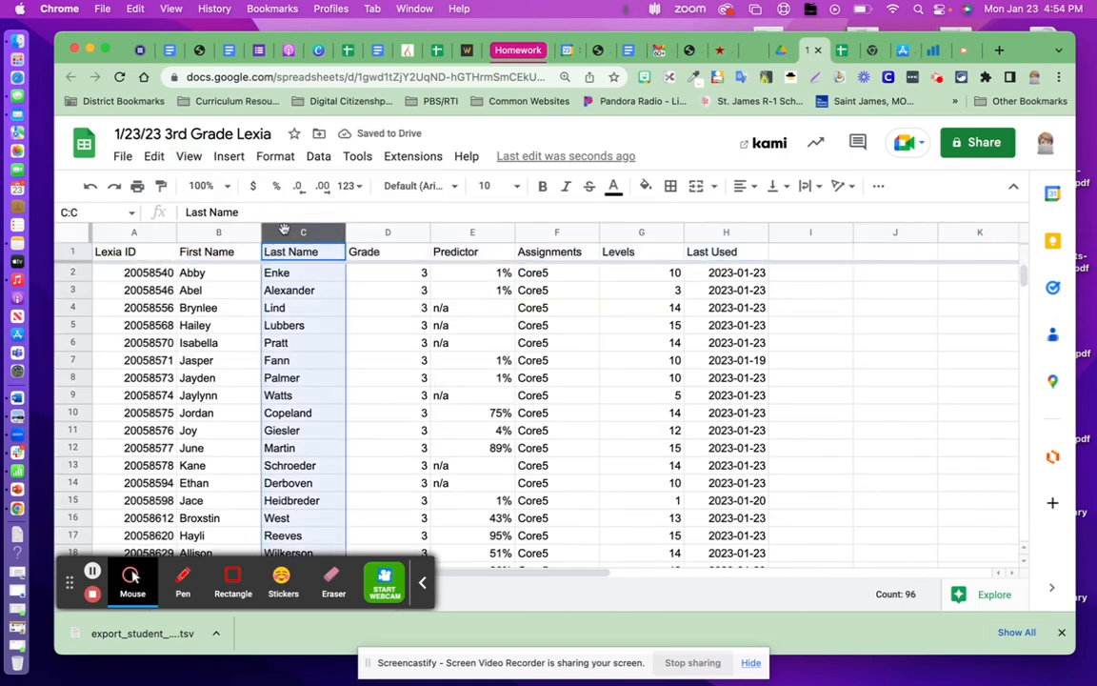
pyautogui.click(188, 156)
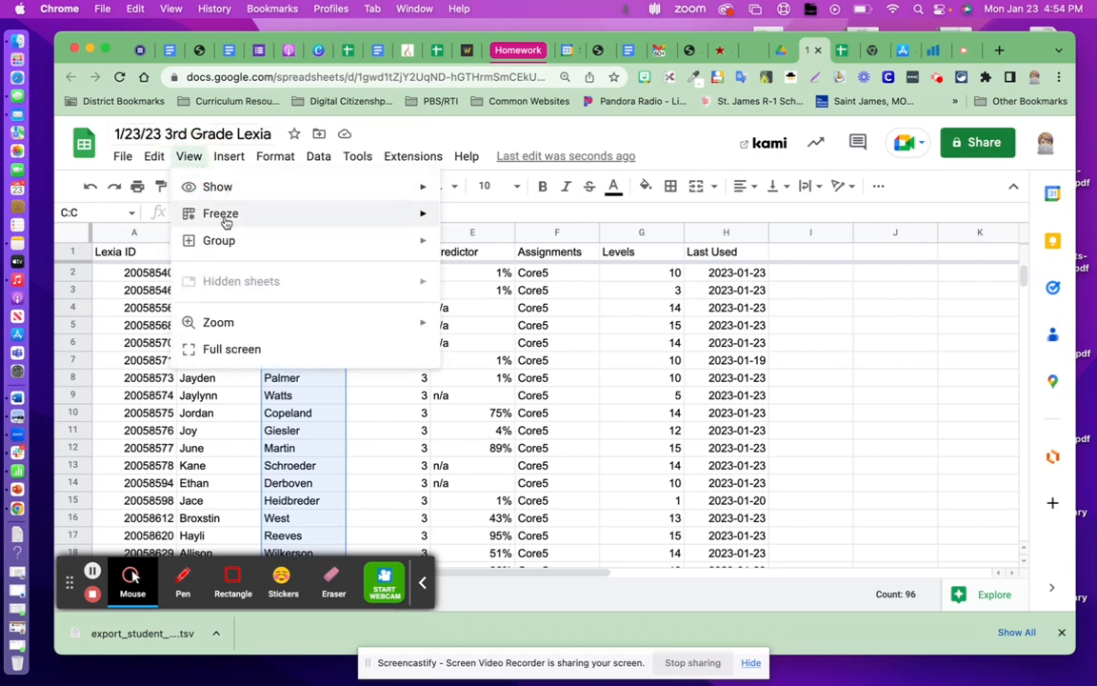
pyautogui.moveTo(225, 218)
pyautogui.click(508, 424)
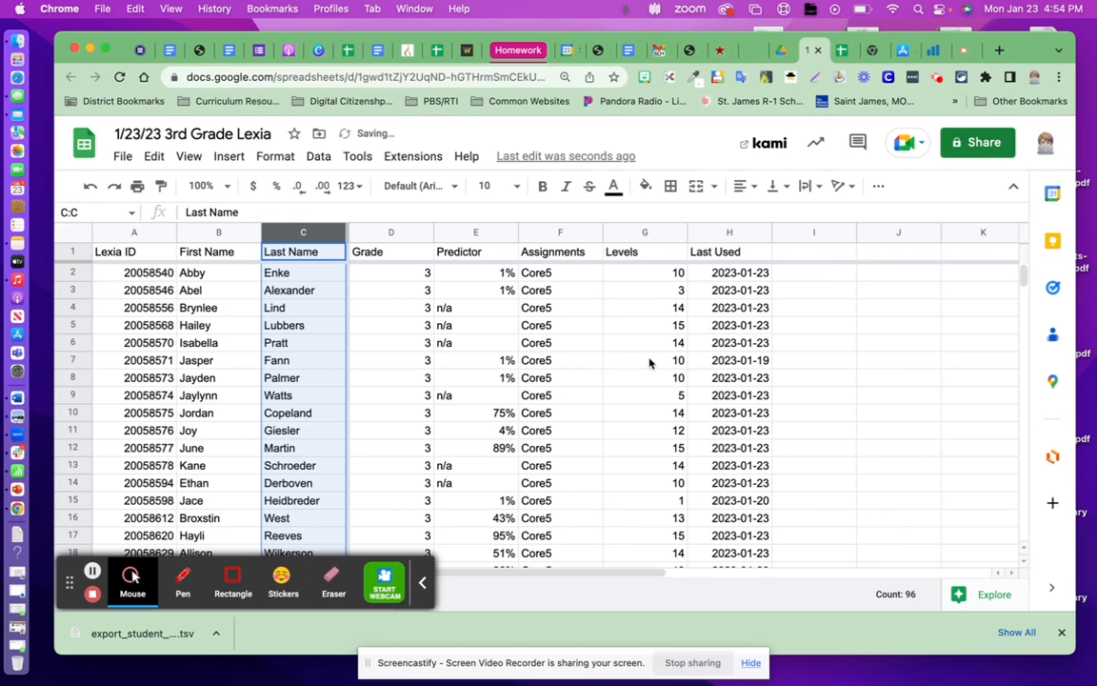
# Sort the whole sheet by the Levels column, G, in ascending A to Z order.
pyautogui.click(614, 233)
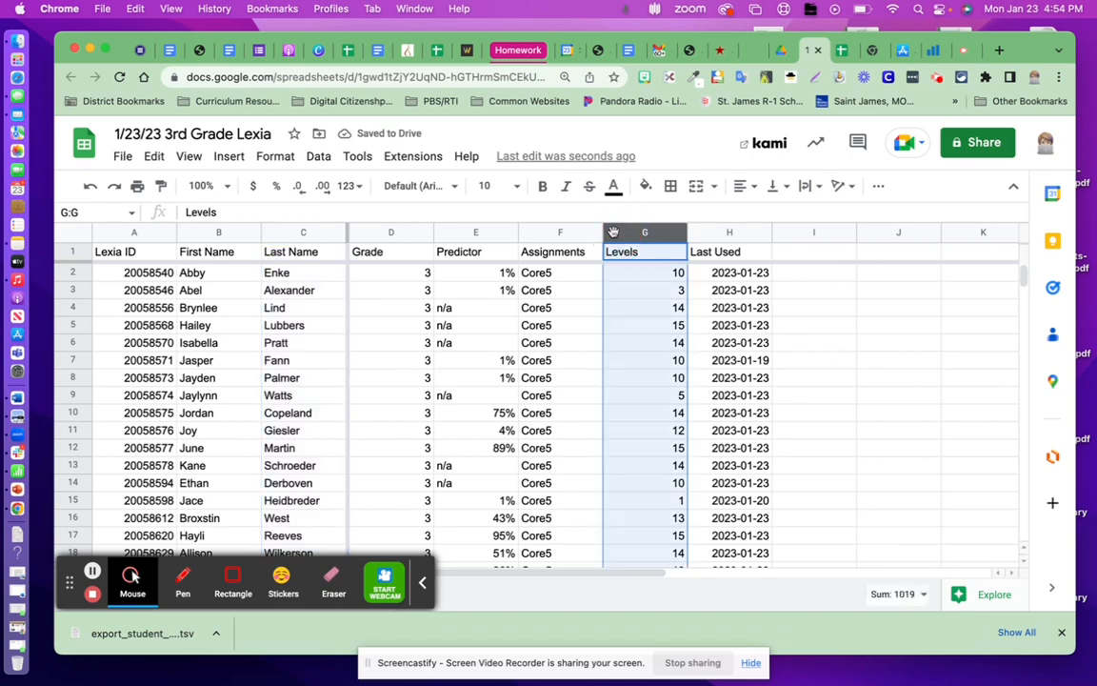
pyautogui.click(317, 160)
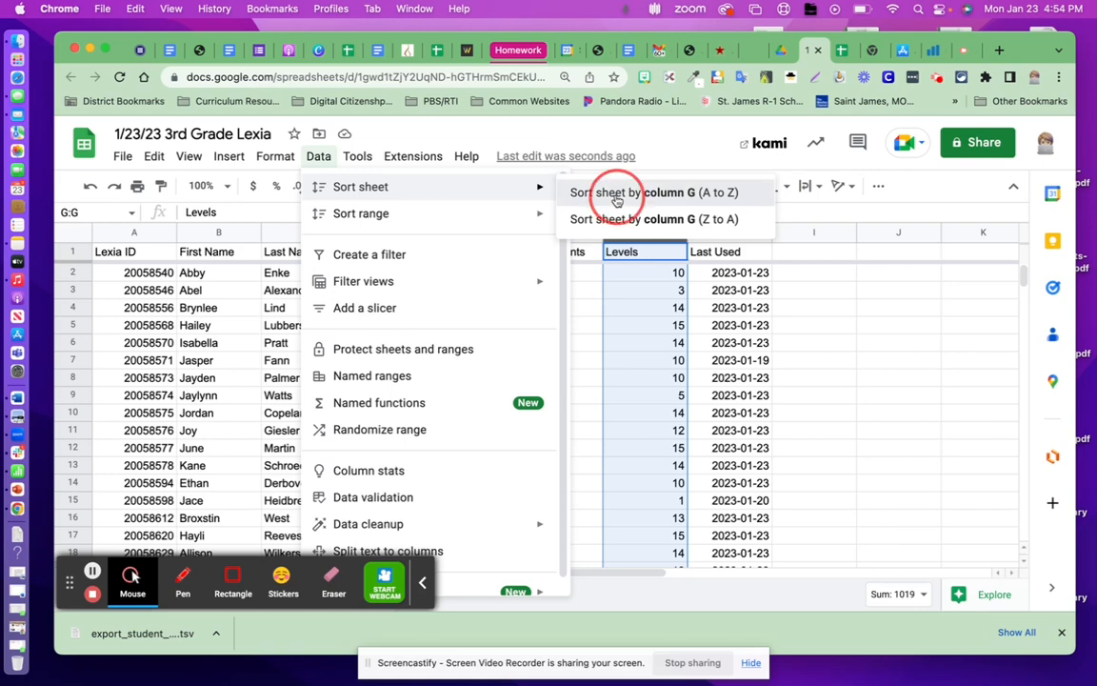
pyautogui.click(617, 201)
pyautogui.click(886, 379)
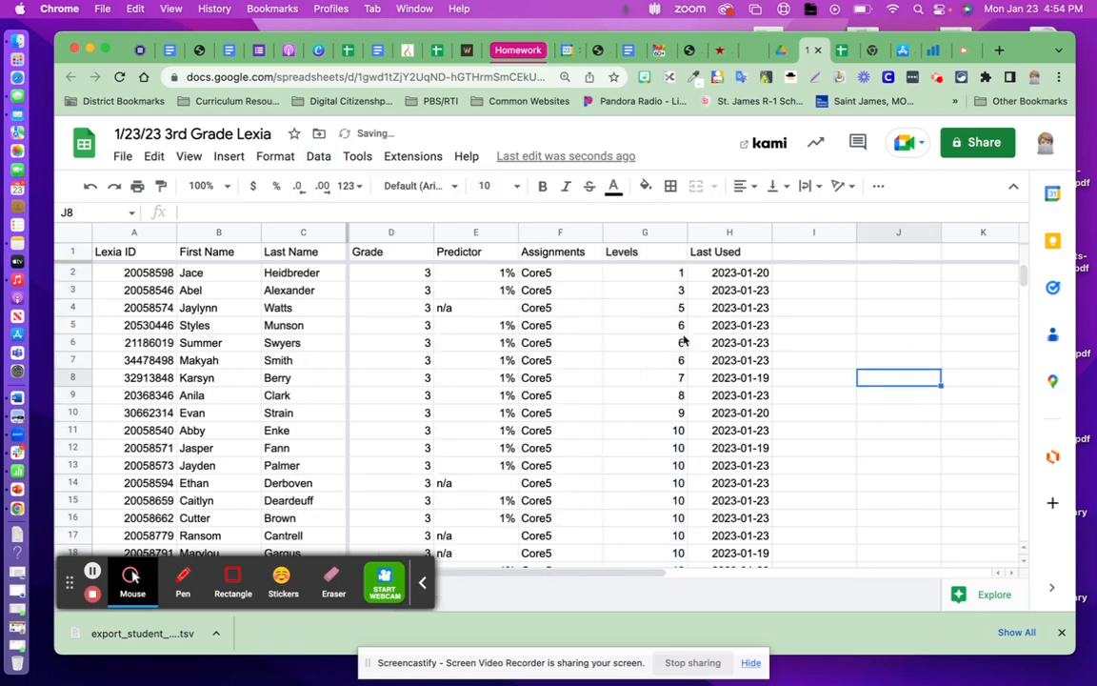
# Review the order of the sorted Levels column from the first to the last student row.
pyautogui.scroll(-10, 647, 421)
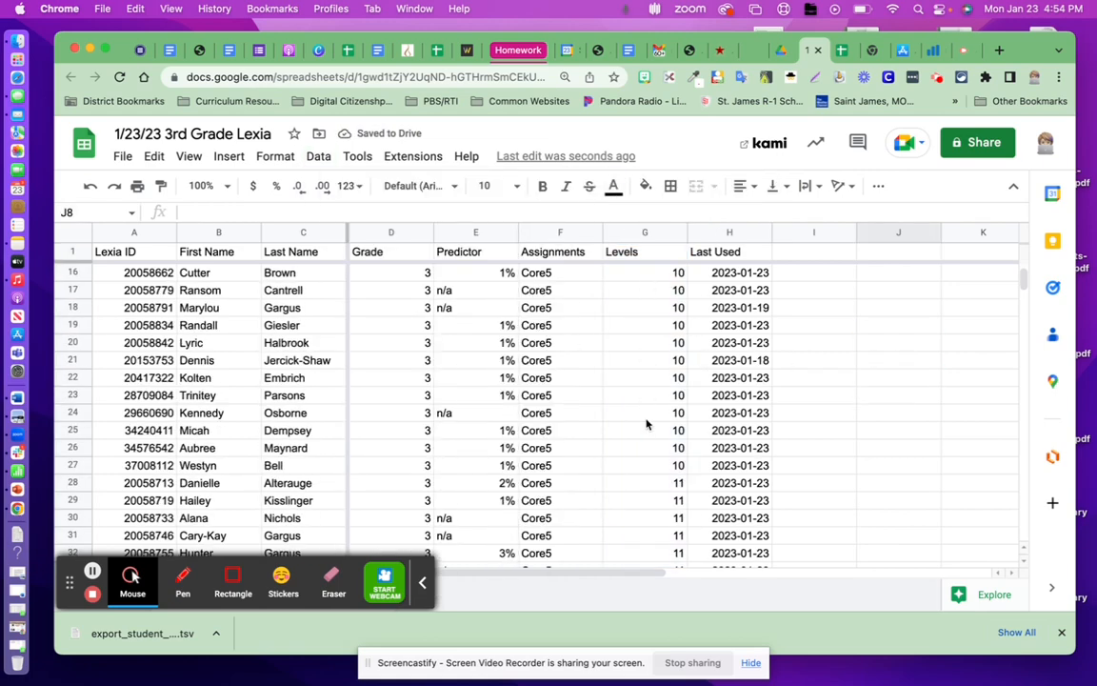
pyautogui.scroll(-15, 647, 424)
pyautogui.scroll(8, 647, 424)
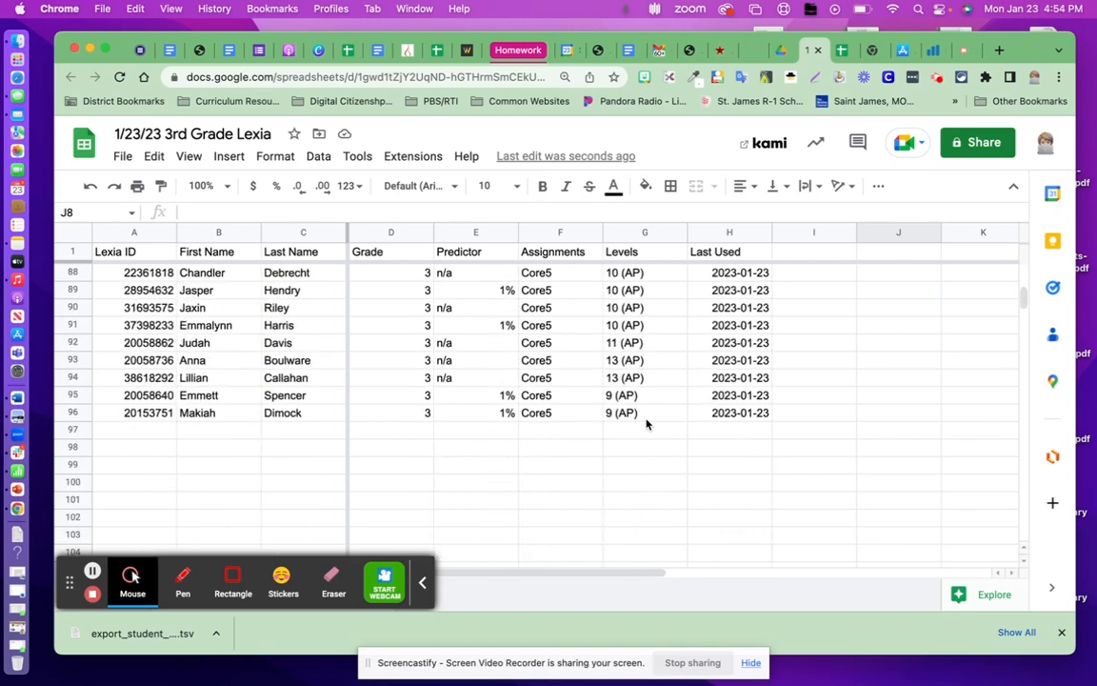
pyautogui.scroll(-1, 647, 424)
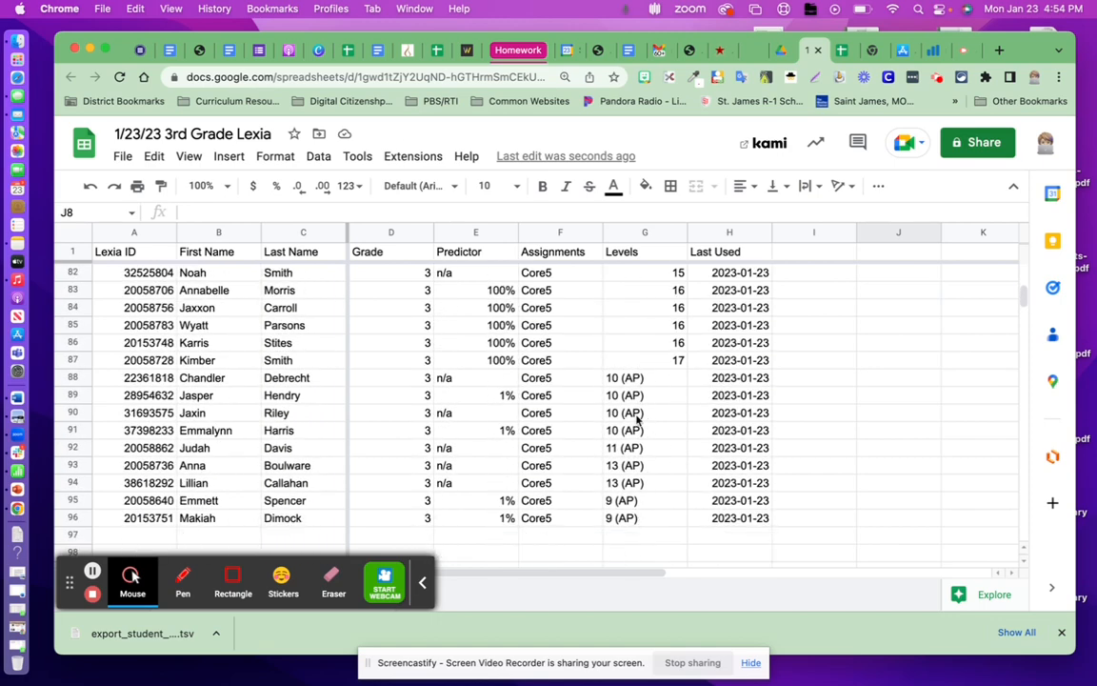
pyautogui.scroll(10, 641, 335)
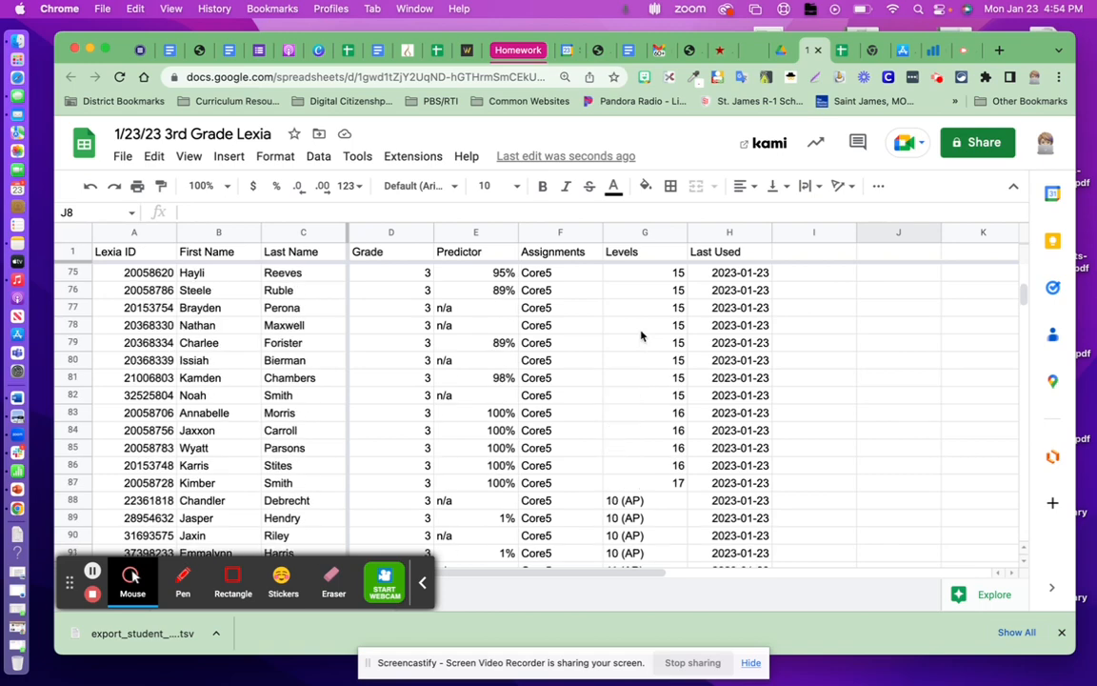
pyautogui.scroll(5, 641, 336)
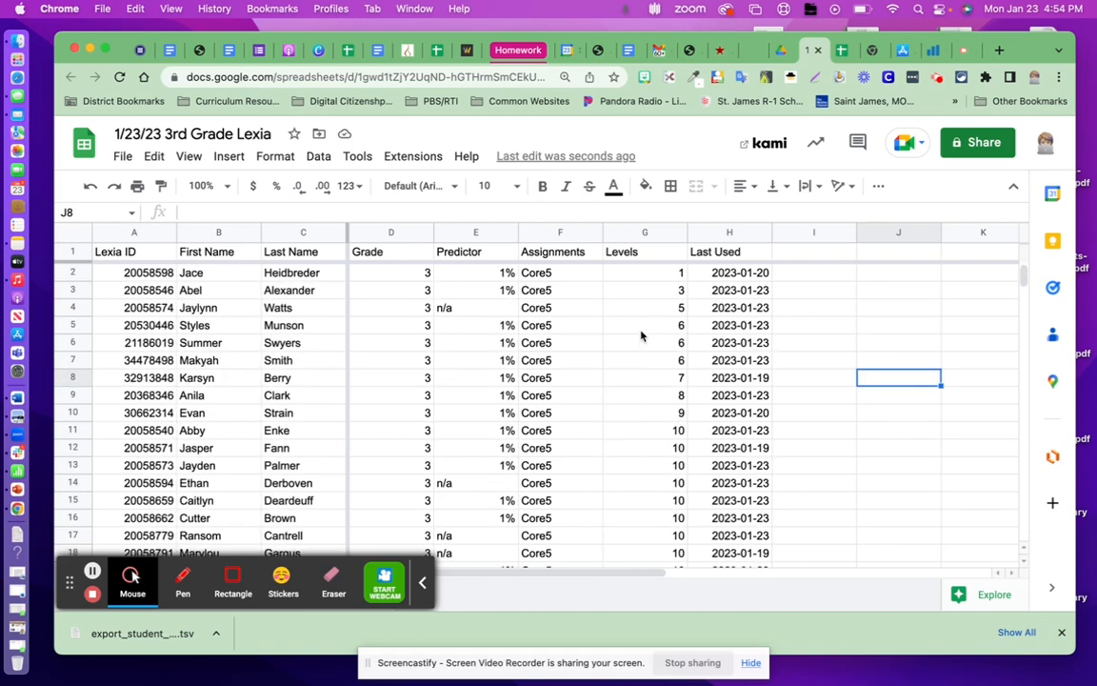
pyautogui.click(853, 296)
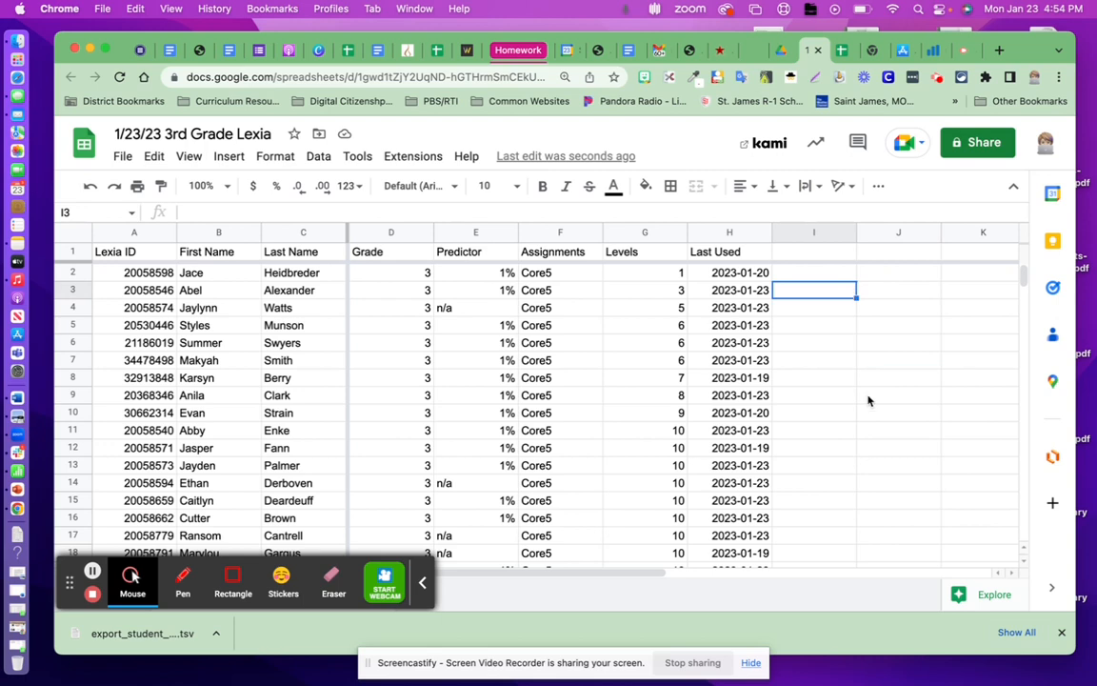